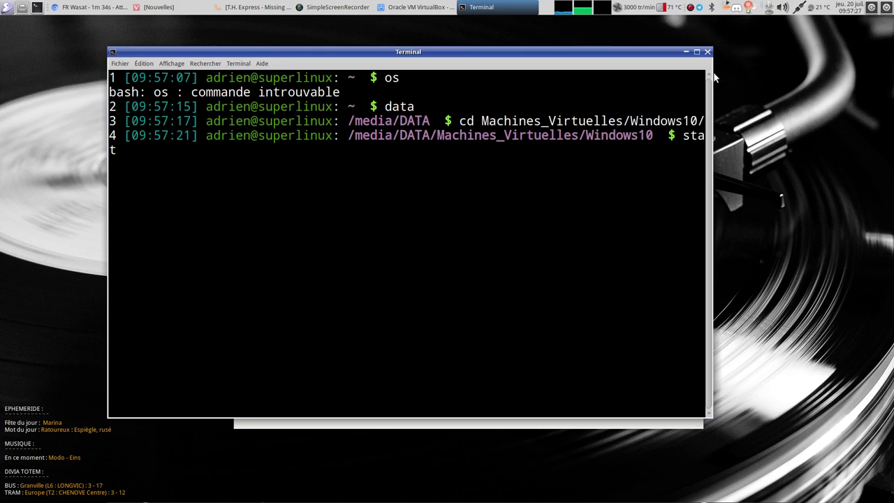
- Widen the Terminal window by dragging its right edge
left_click_drag(712, 73, 727, 74)
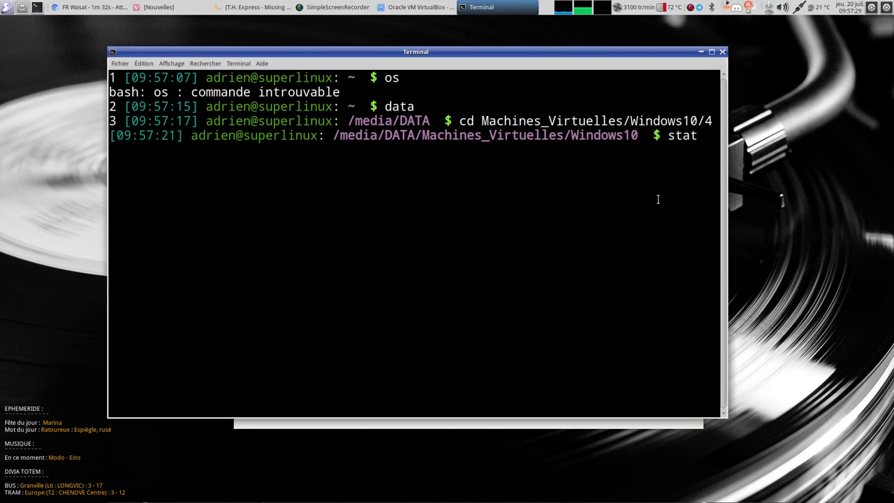
- Show the stat details of Windows10.vdi and highlight its Créé line
type("Windows10.v")
key("Tab")
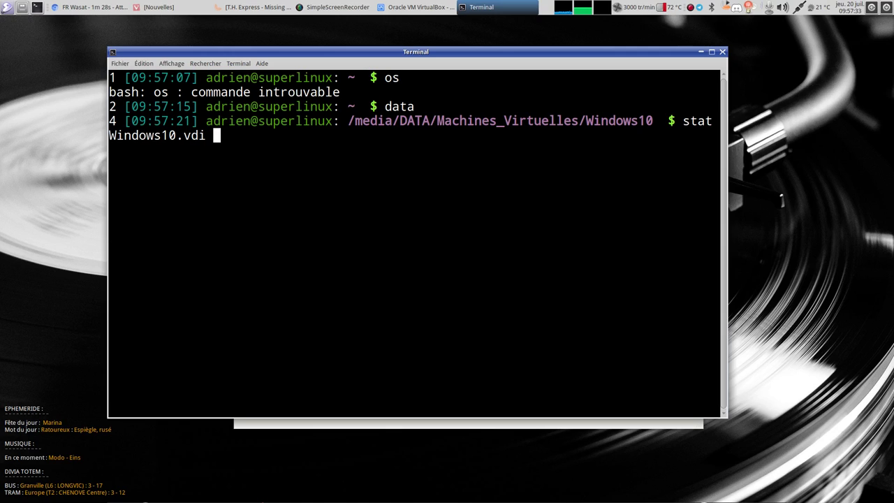
key("Return")
double_click(135, 250)
- List the /dev/sdb1 mount entry with mount | grep sdb1
left_click(383, 303)
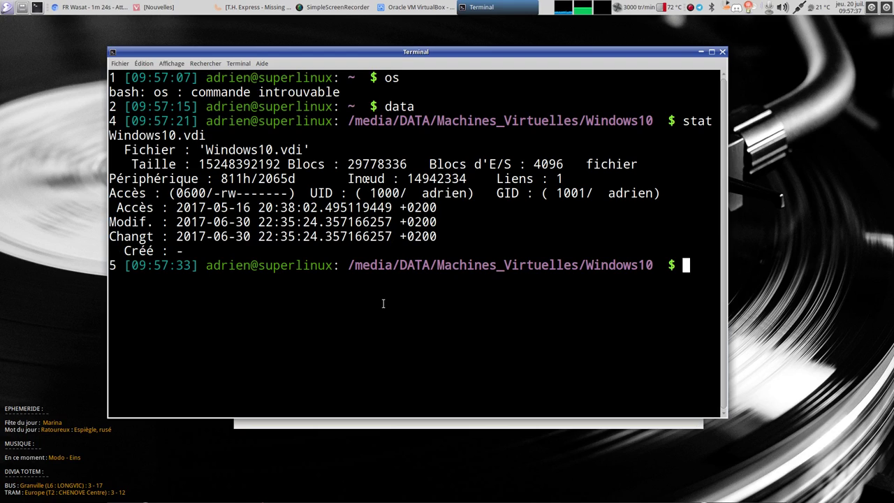
type("mount | gre")
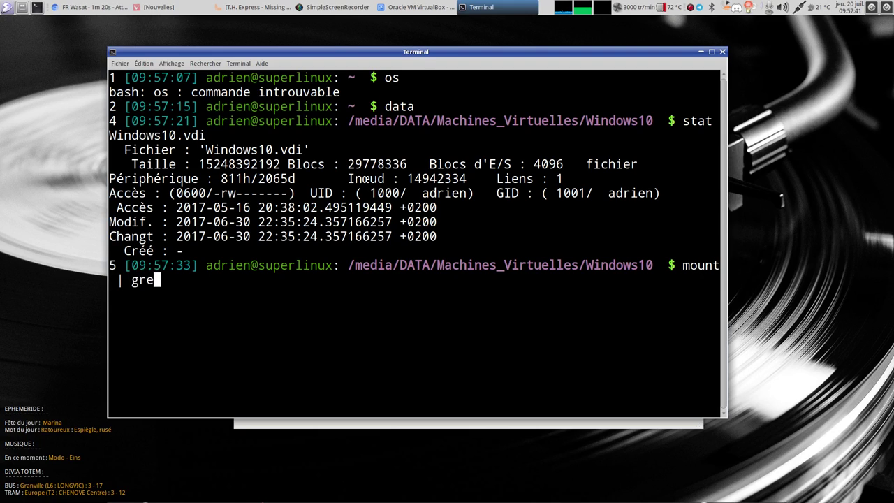
type("p sdb1")
key("Return")
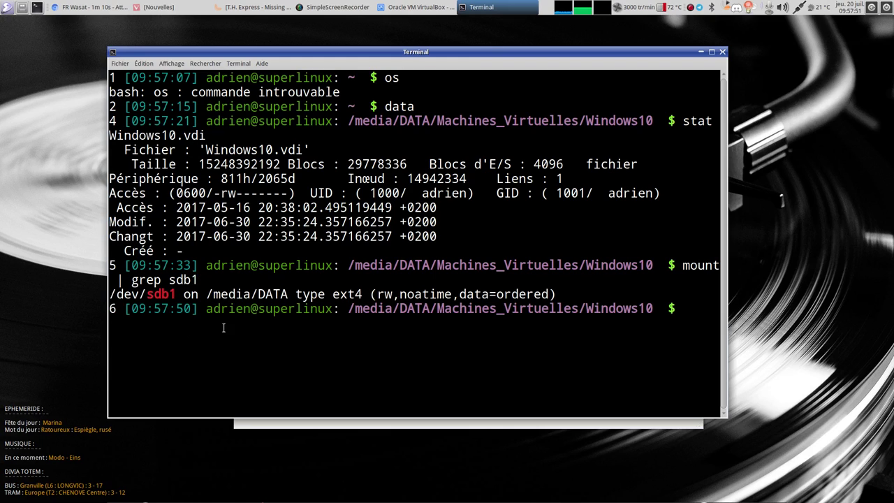
- Highlight the noatime option, the Créé line and the access day, then close Terminal
double_click(417, 294)
left_click_drag(399, 294, 449, 296)
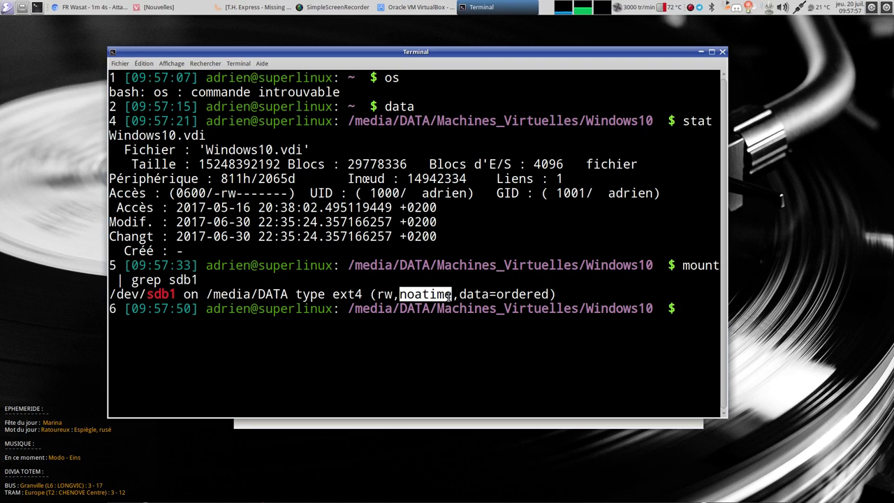
left_click_drag(130, 247, 206, 245)
left_click(206, 245)
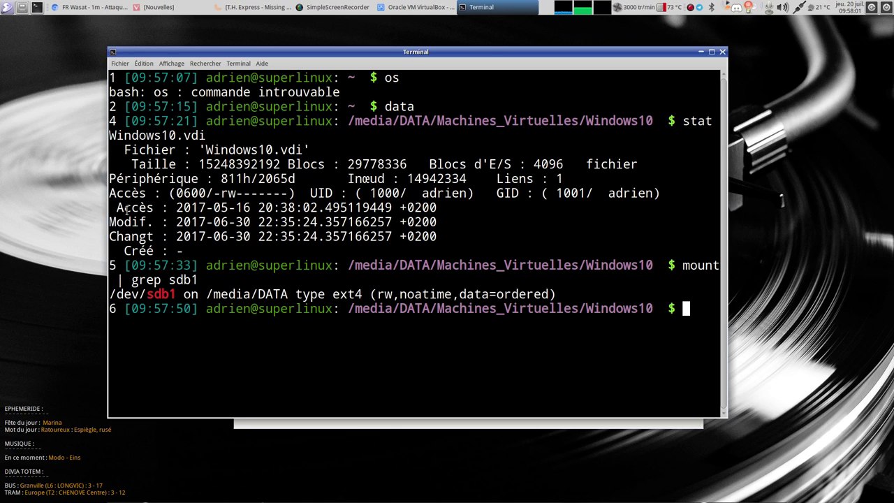
left_click_drag(240, 208, 228, 208)
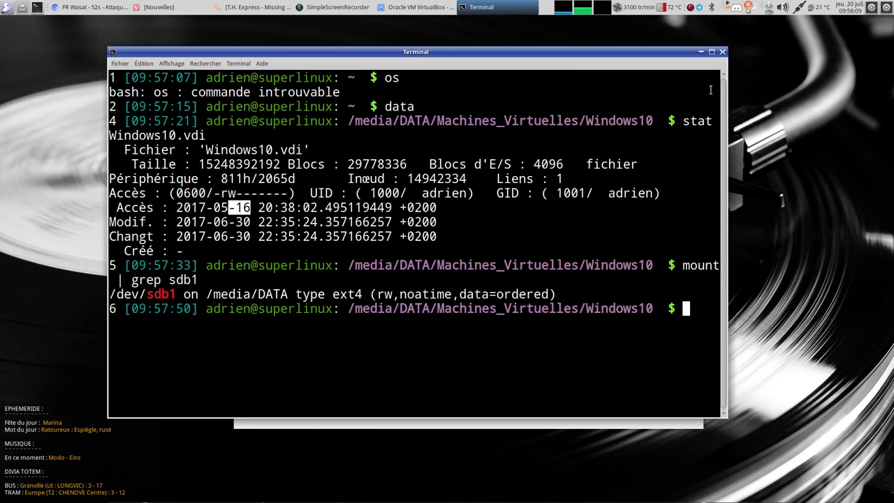
left_click(722, 51)
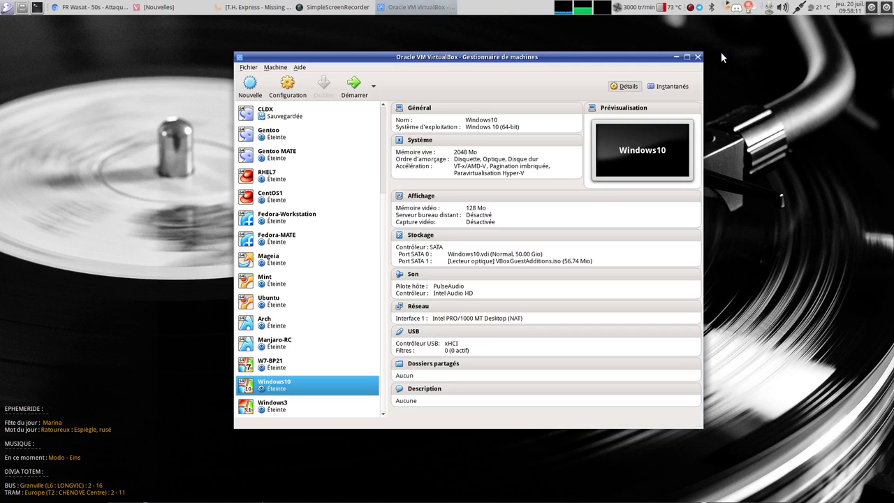
- Start the Windows10 virtual machine and toggle its full-screen view on and off
left_click(354, 84)
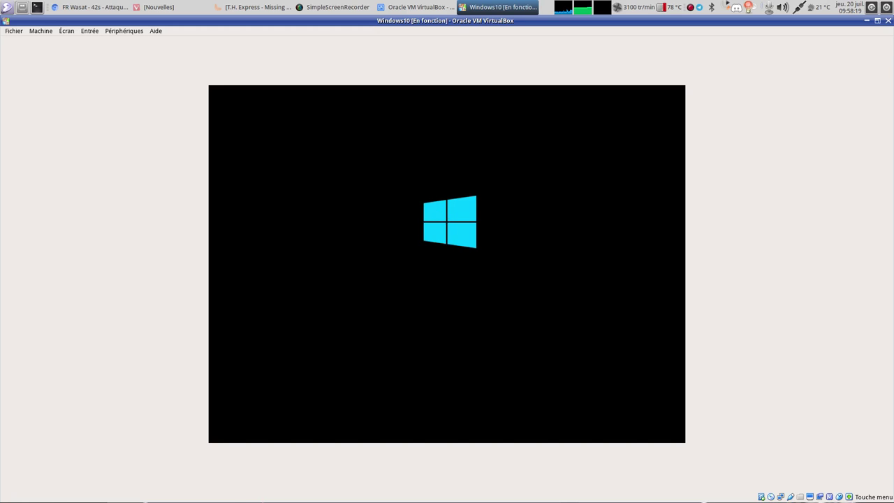
key("ctrl+f")
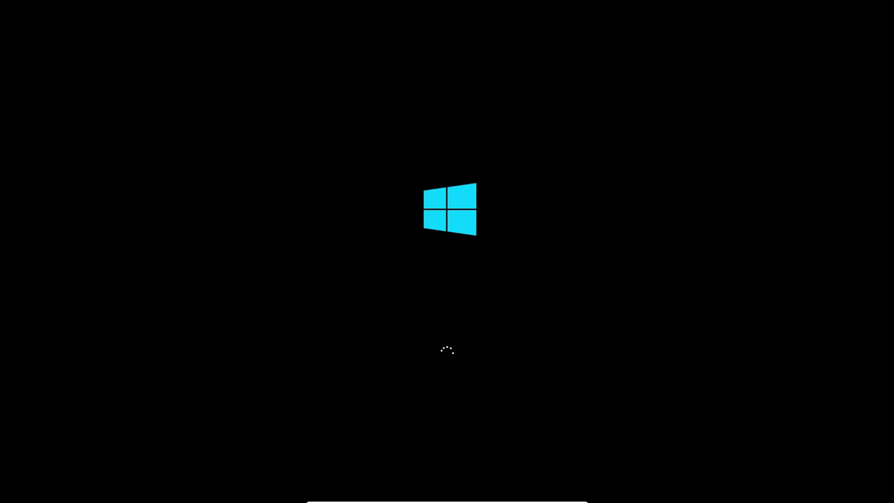
key("ctrl+f")
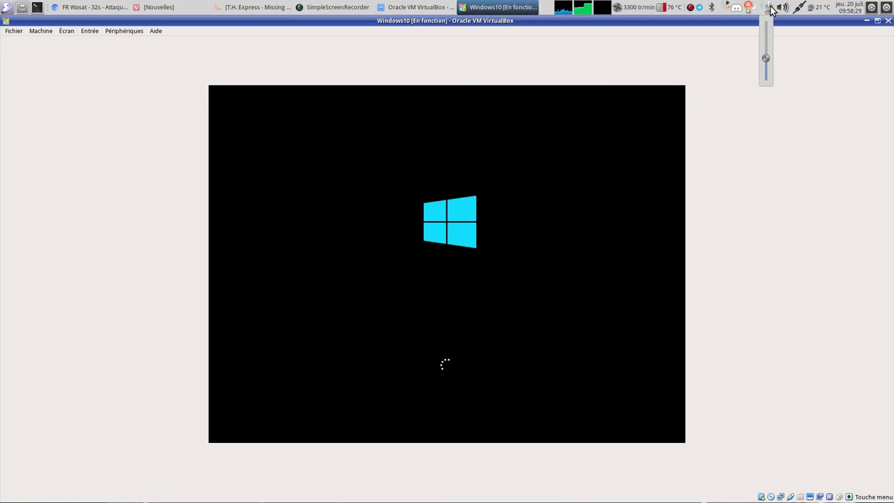
- Put the booting Windows10 VM back in full screen until the sign-in screen appears
key("ctrl+f")
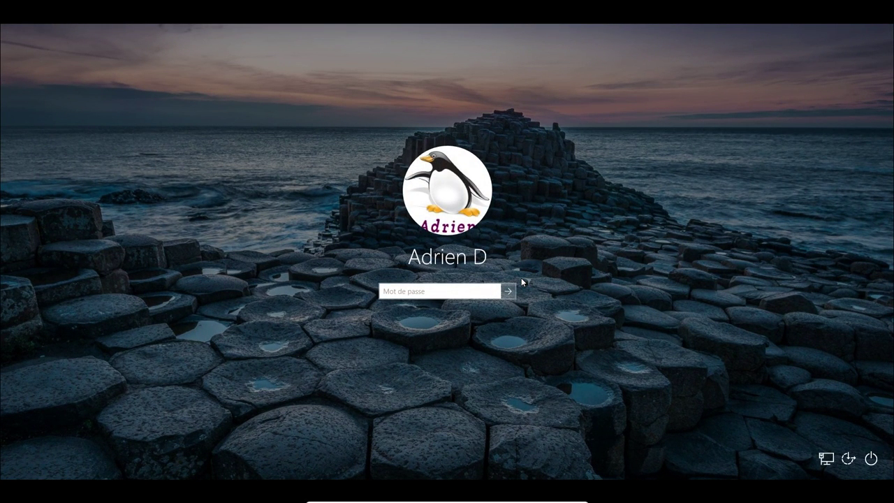
- Sign in with the account password, then bring up the Système window via Win+Pause
type("•••••••••••")
key("Return")
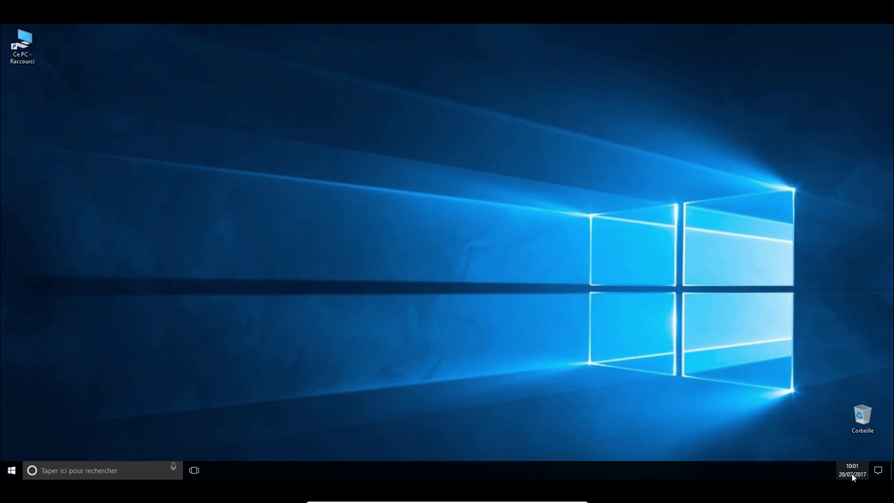
mouse_move(852, 477)
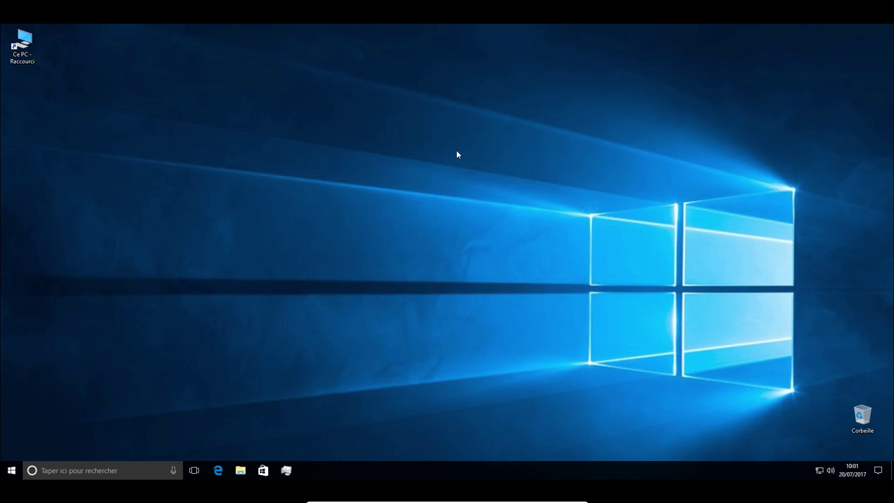
key("super+Pause")
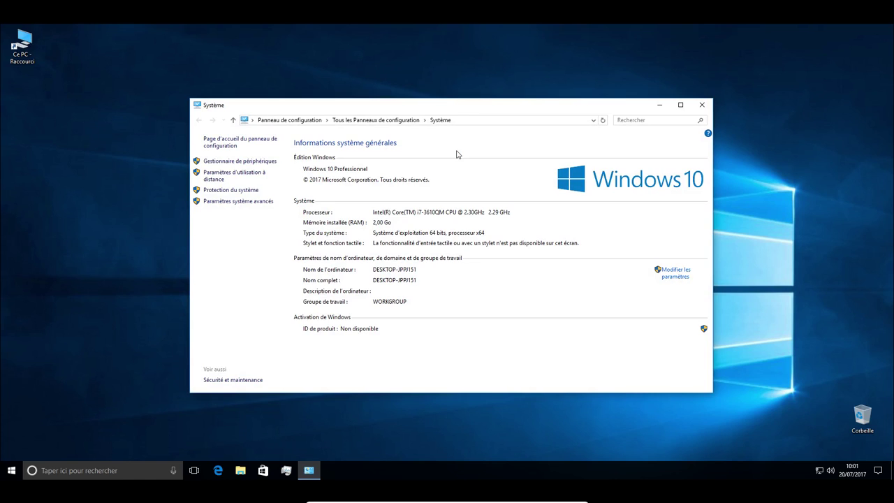
- Show and dismiss the Win+X power-user menu, then close the Système window
left_click(4, 479)
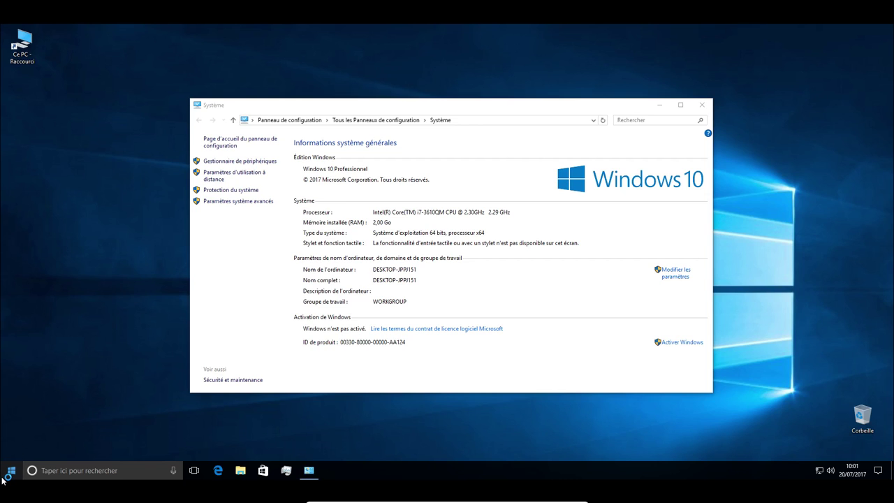
right_click(5, 477)
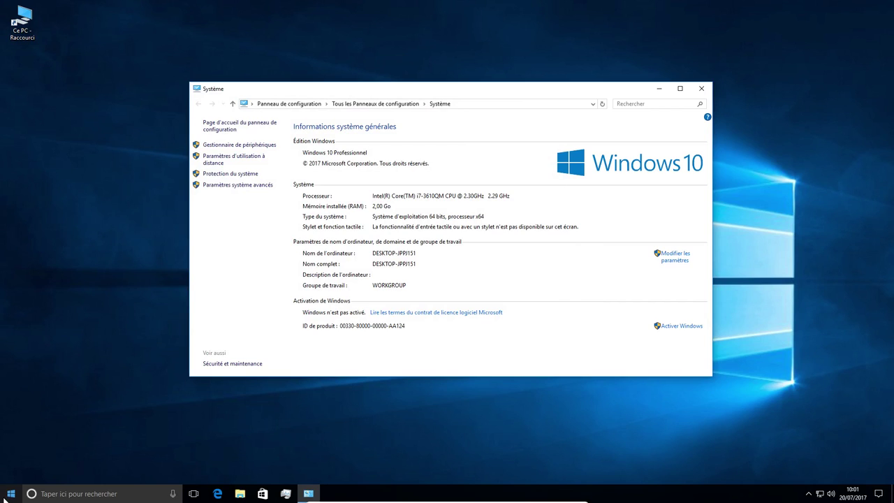
right_click(5, 495)
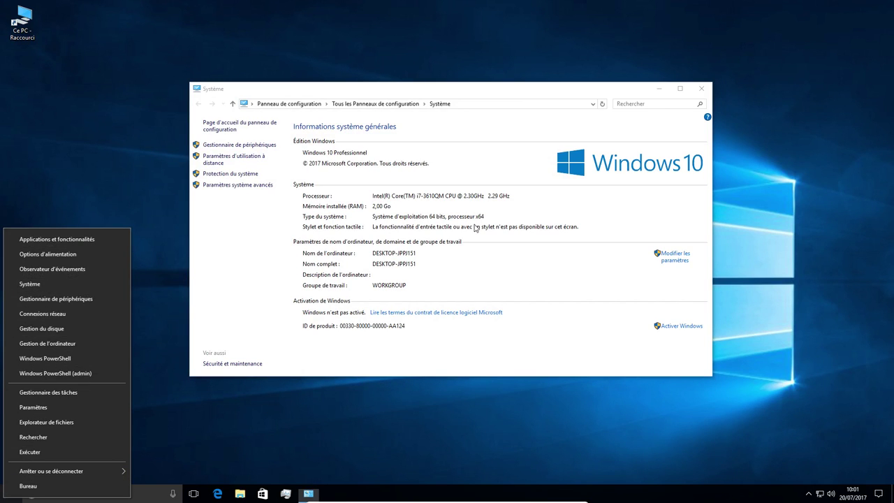
left_click(258, 254)
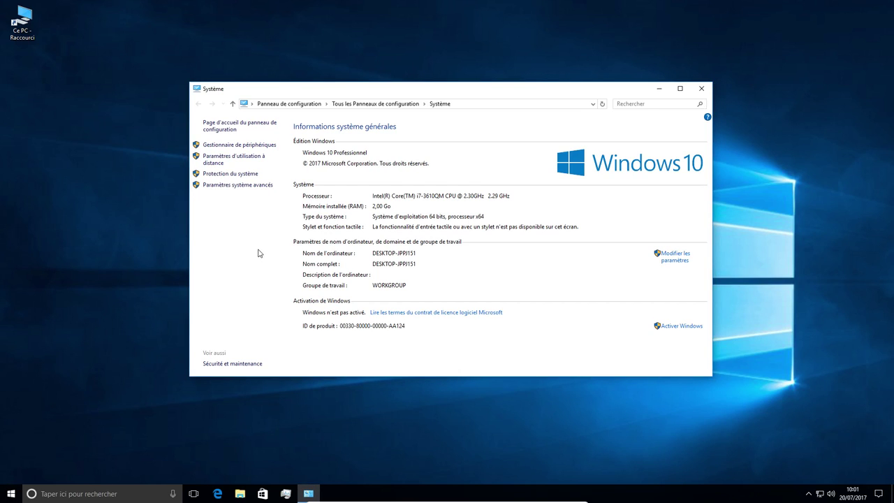
key("super+x")
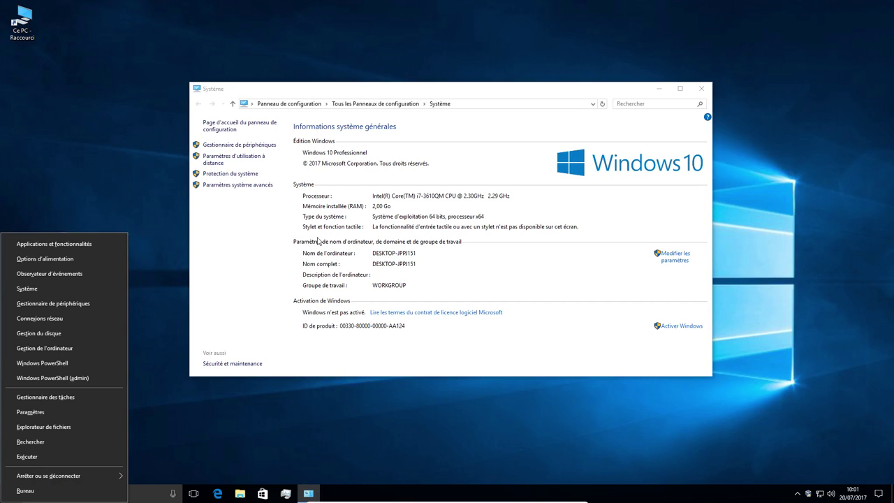
left_click(341, 249)
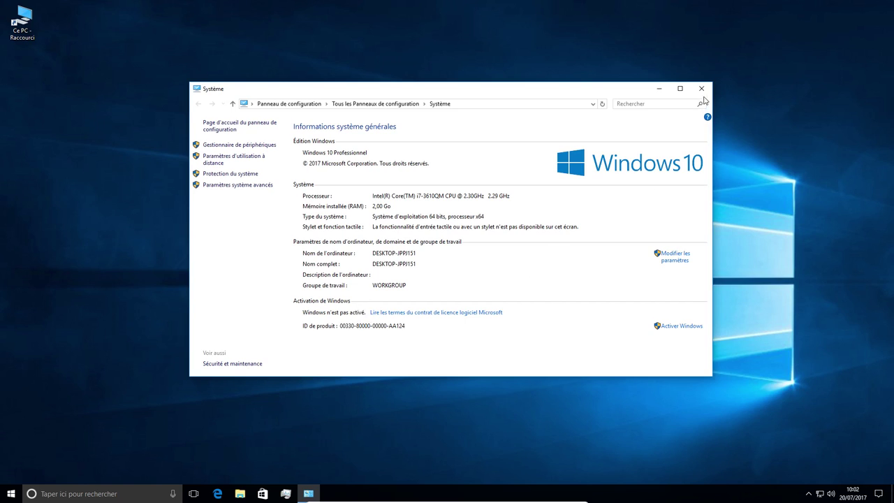
left_click(701, 89)
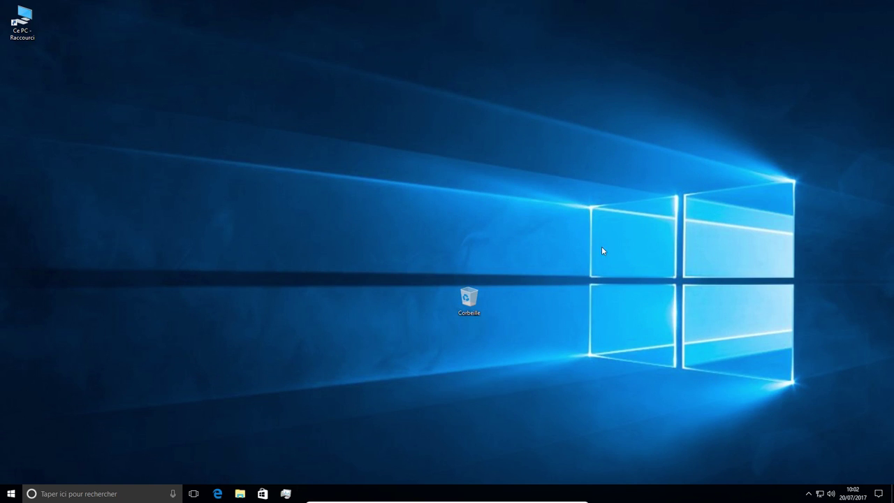
- Search 'linuxtr' in Edge, browse the Linuxtricks home page, then close Edge
key("super+1")
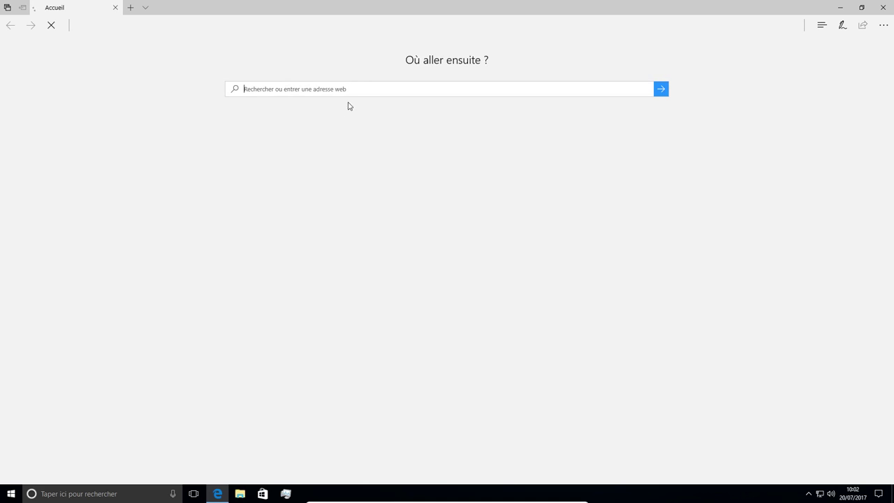
type("linuxtr")
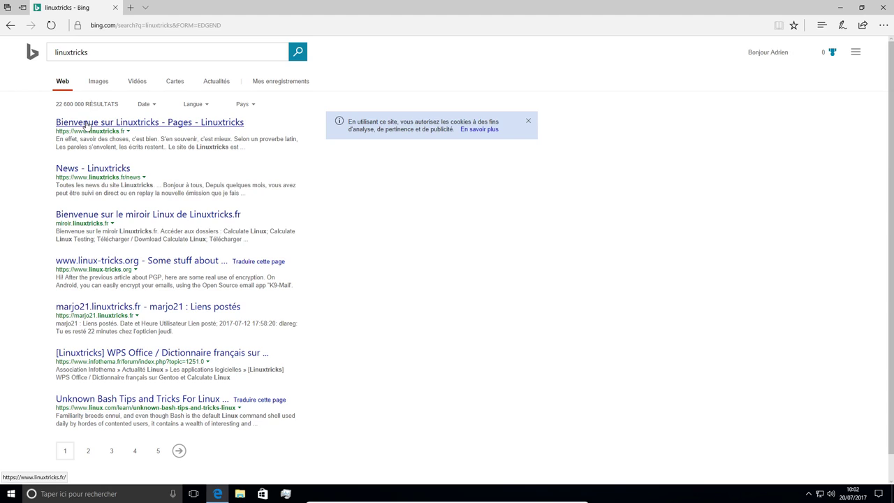
left_click(85, 123)
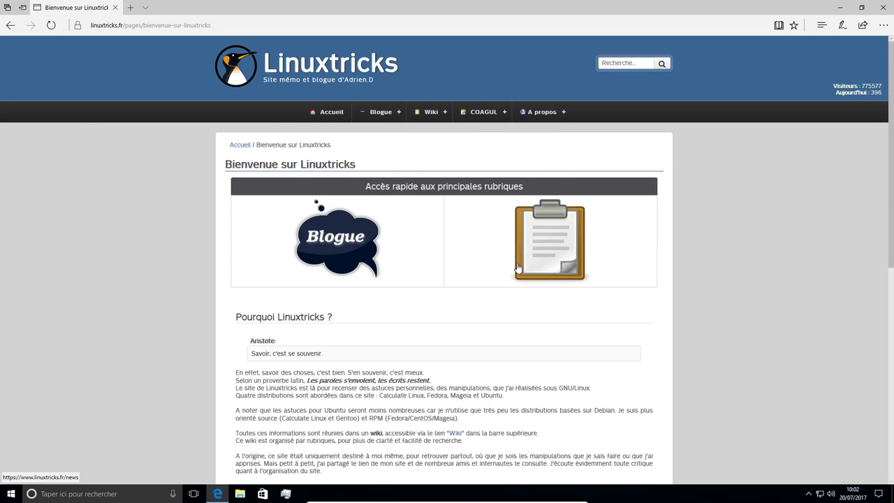
scroll(531, 267, "down", 15)
scroll(531, 267, "up", 15)
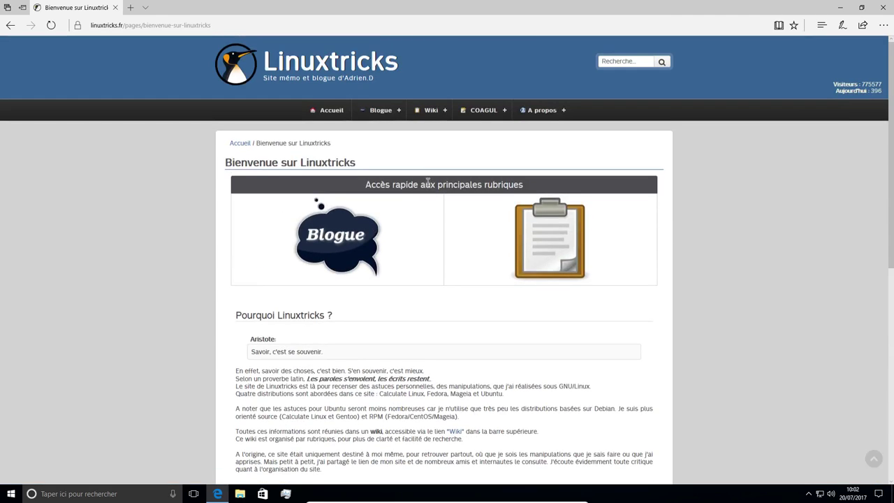
left_click(882, 7)
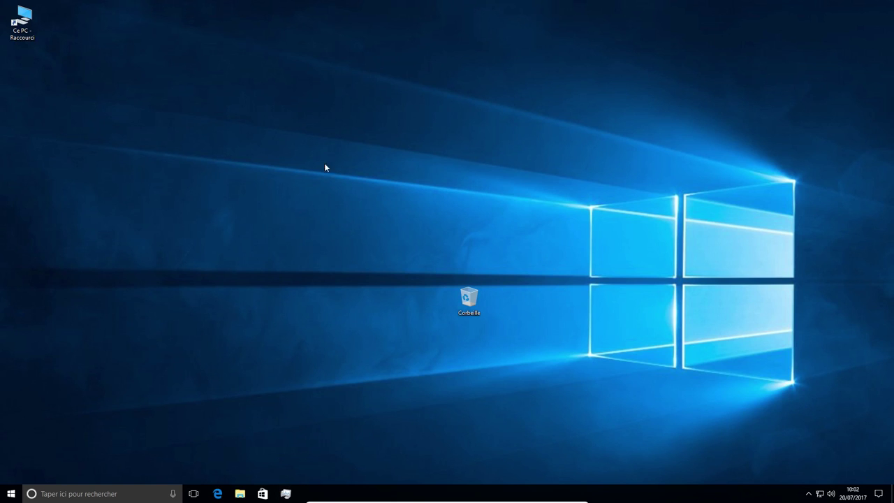
- Show Task Manager's performance graphs for Disque 0 (C:) in an enlarged window
left_click_drag(589, 61, 299, 89)
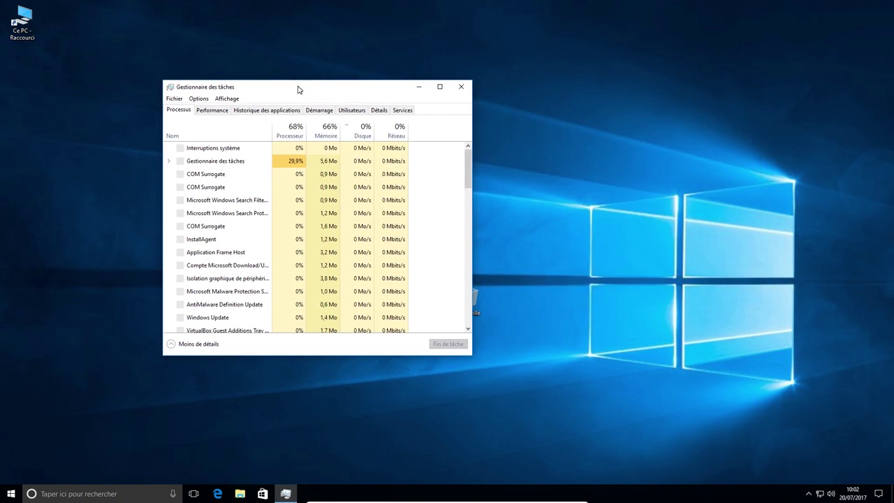
left_click(212, 109)
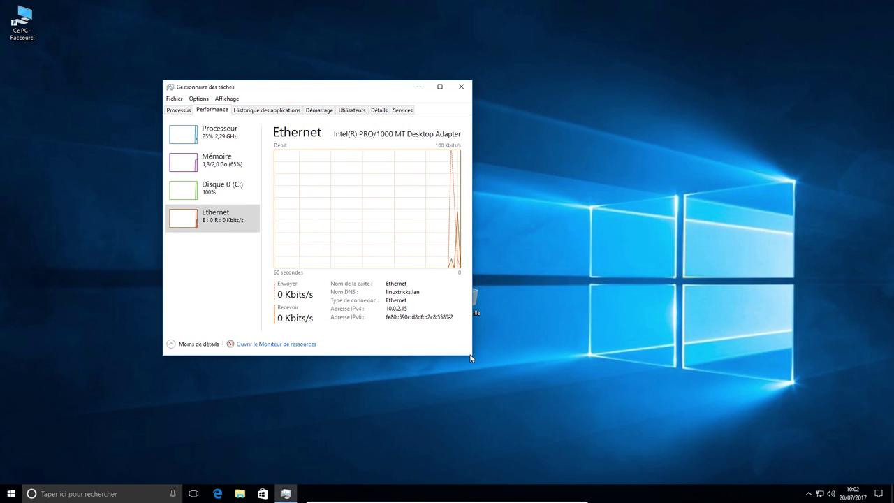
left_click_drag(471, 355, 568, 392)
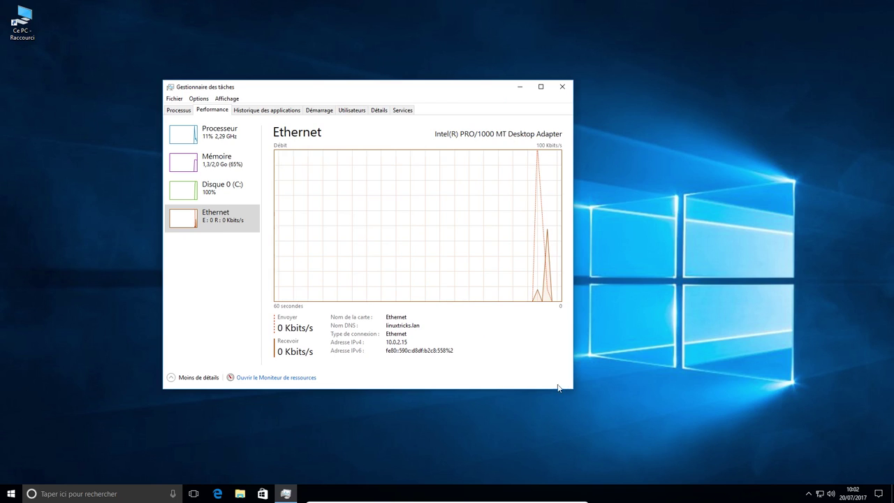
left_click(214, 198)
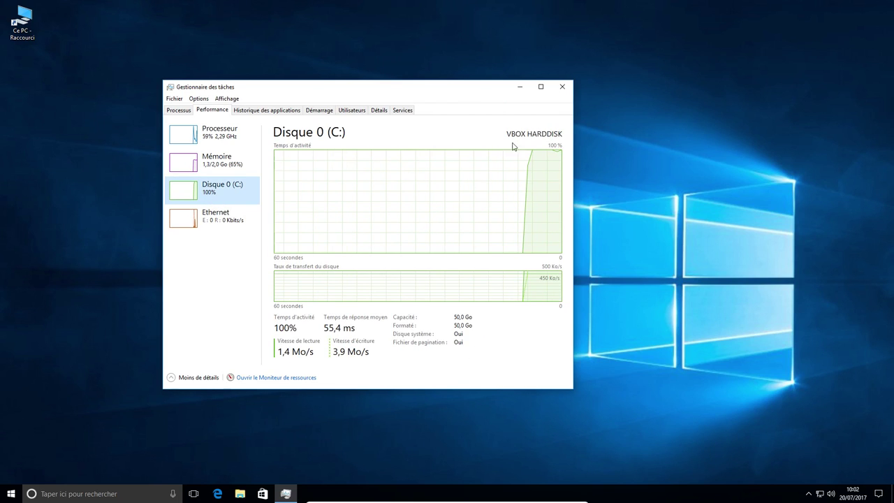
left_click_drag(309, 88, 566, 70)
- Try running 'wuapp' from Run, dismiss the not-found error and cancel Run
right_click(10, 493)
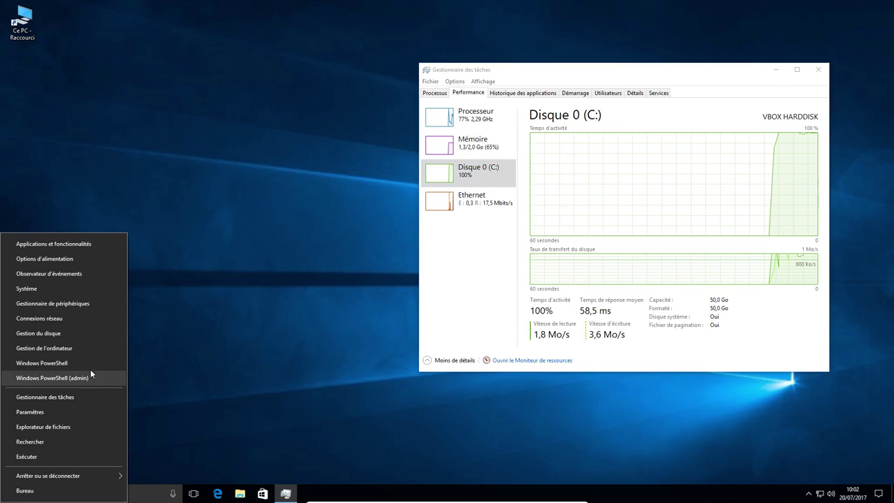
left_click(87, 347)
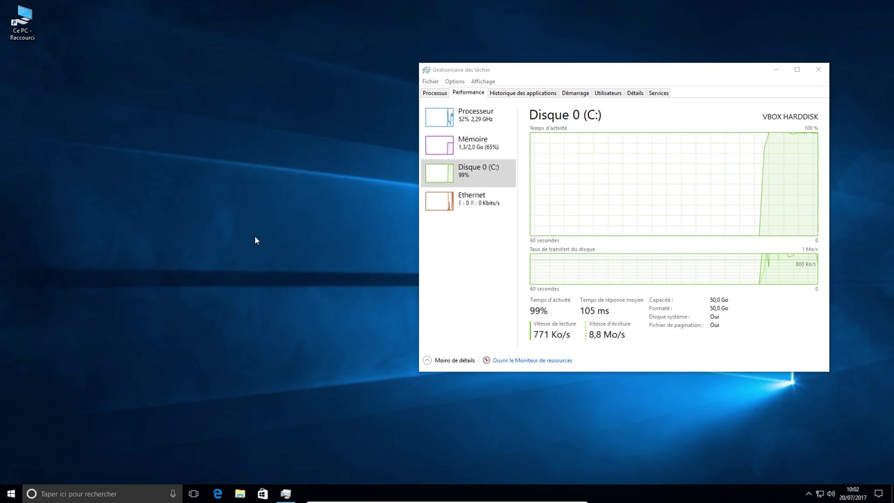
key("super+r")
type("wuapp")
key("Return")
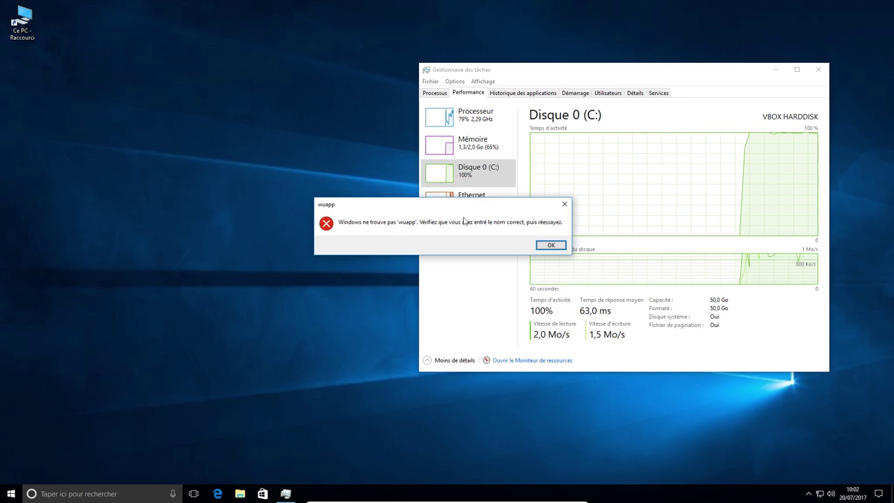
left_click(550, 245)
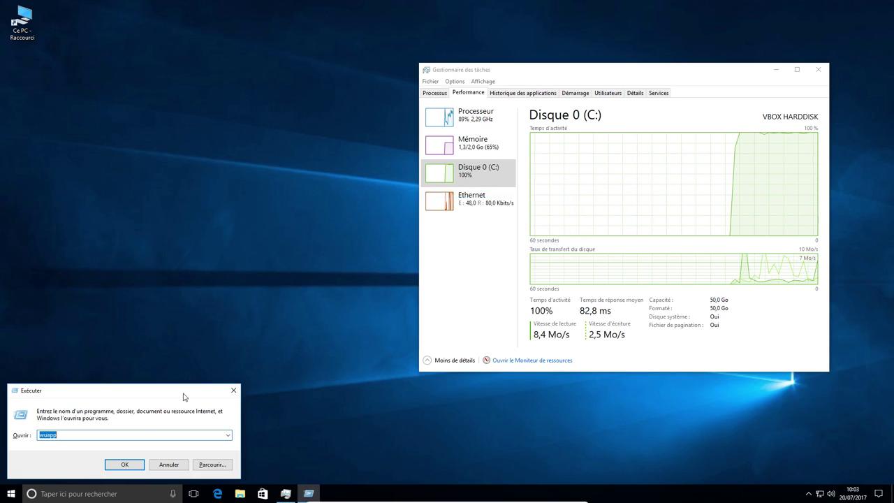
left_click(169, 465)
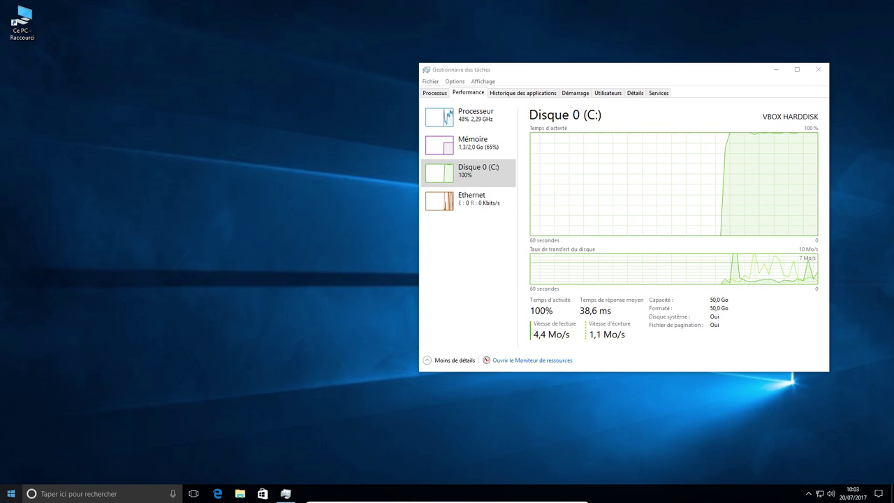
- Open Windows Update in a restored Settings window and start checking for updates
left_click(10, 493)
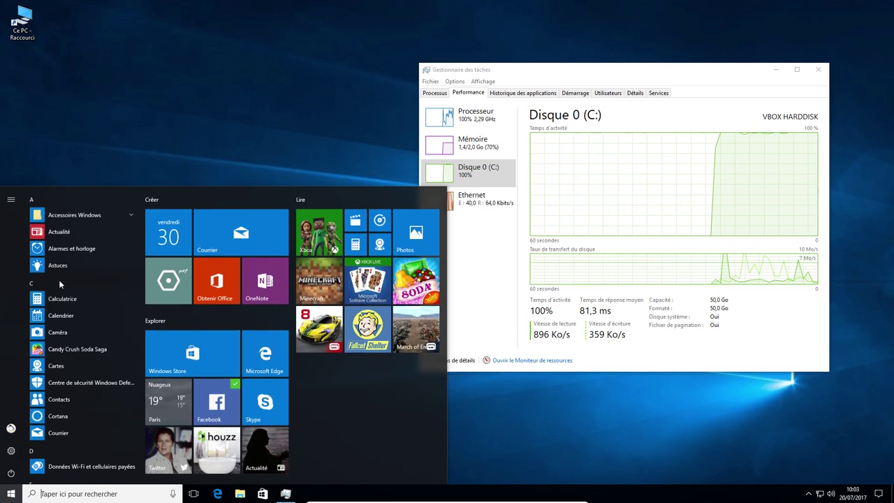
left_click(11, 452)
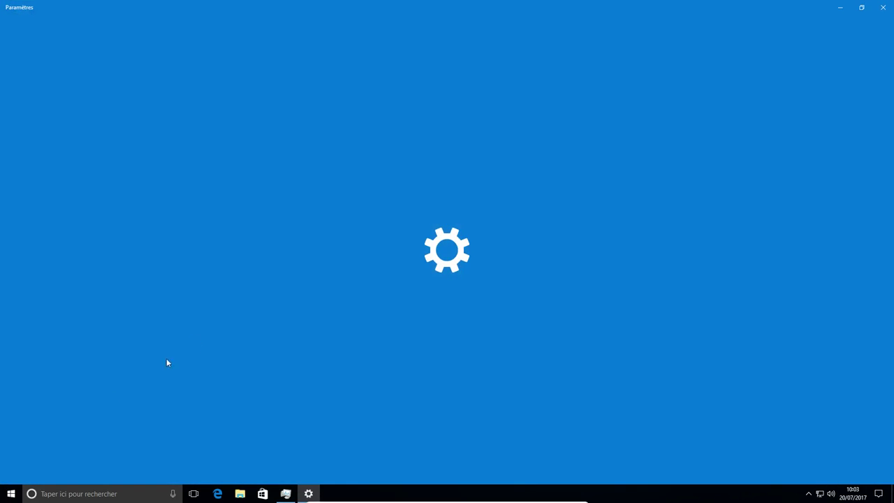
left_click(861, 7)
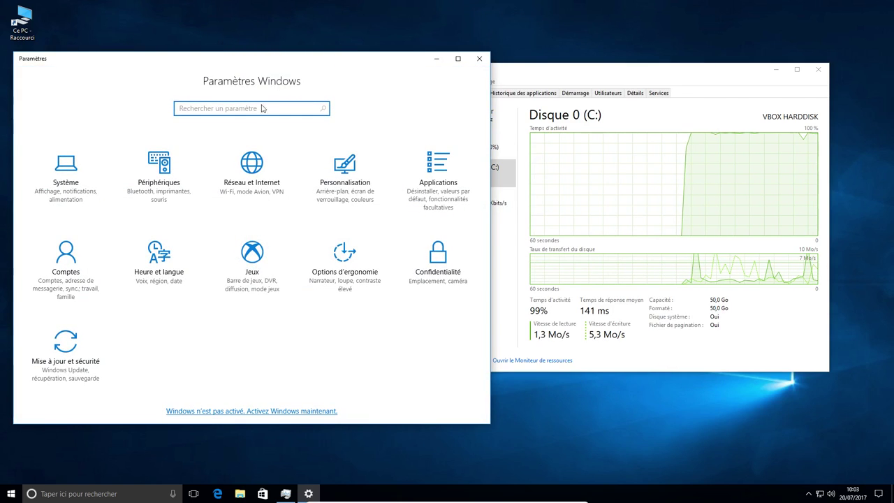
left_click(81, 359)
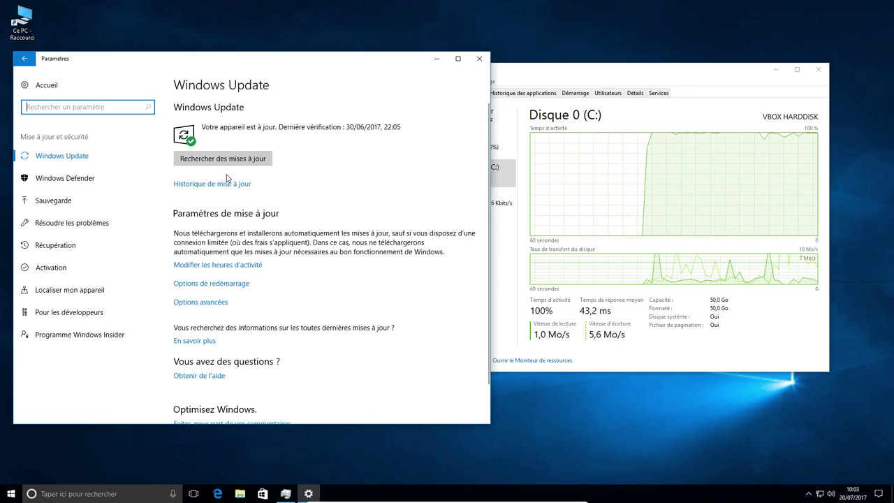
left_click(252, 158)
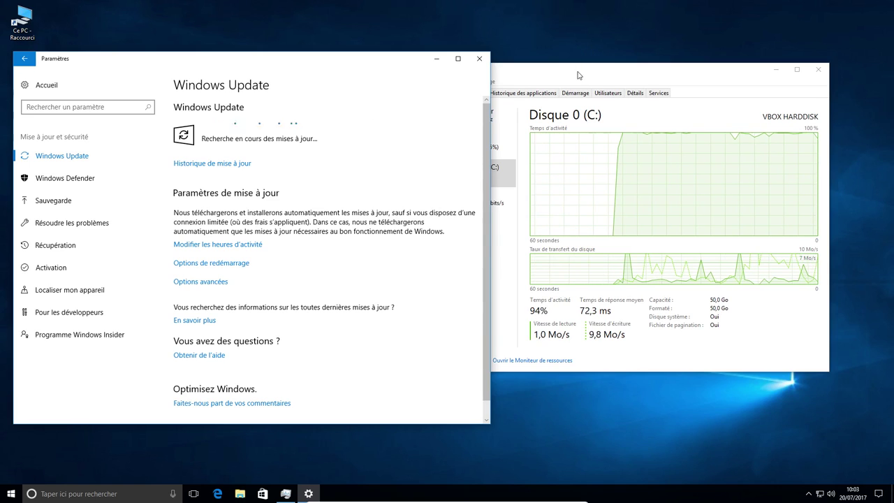
left_click_drag(578, 75, 641, 64)
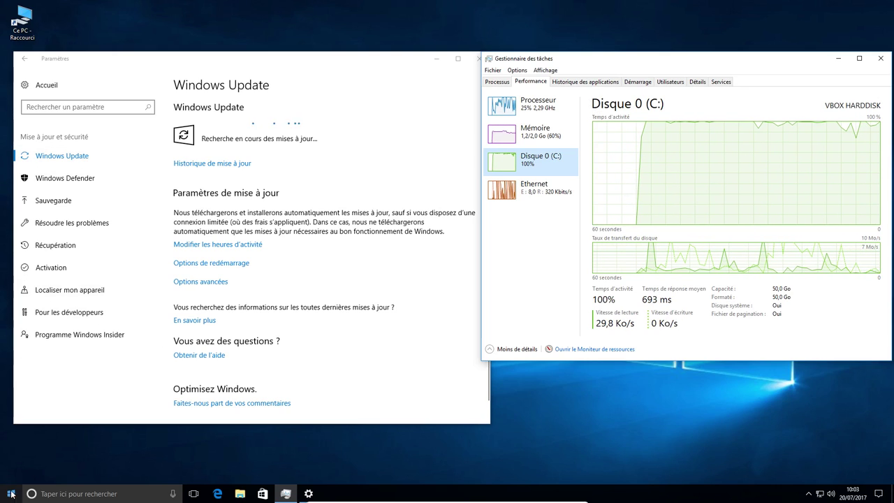
left_click(50, 269)
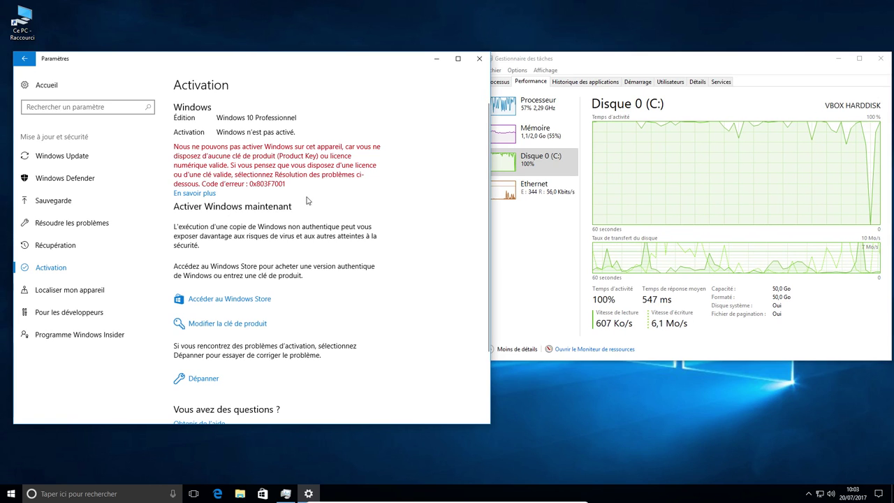
scroll(288, 216, "down", 1)
scroll(300, 220, "down", 3)
scroll(168, 248, "up", 4)
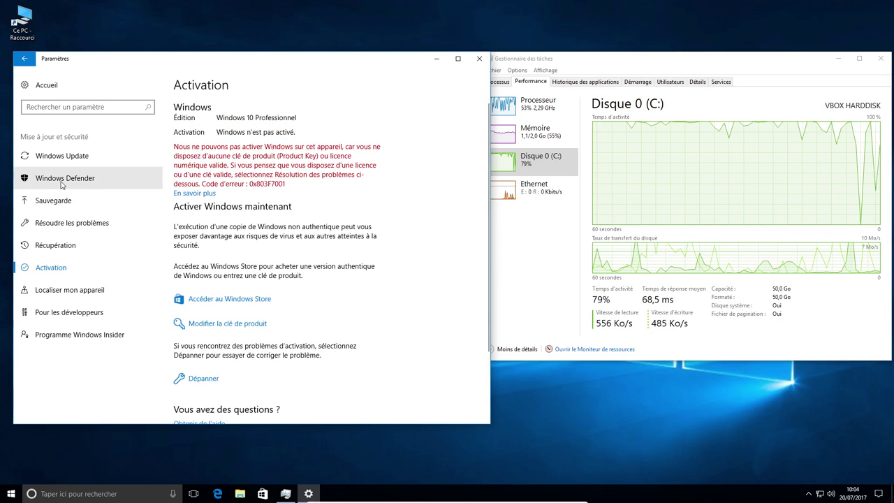
left_click(65, 161)
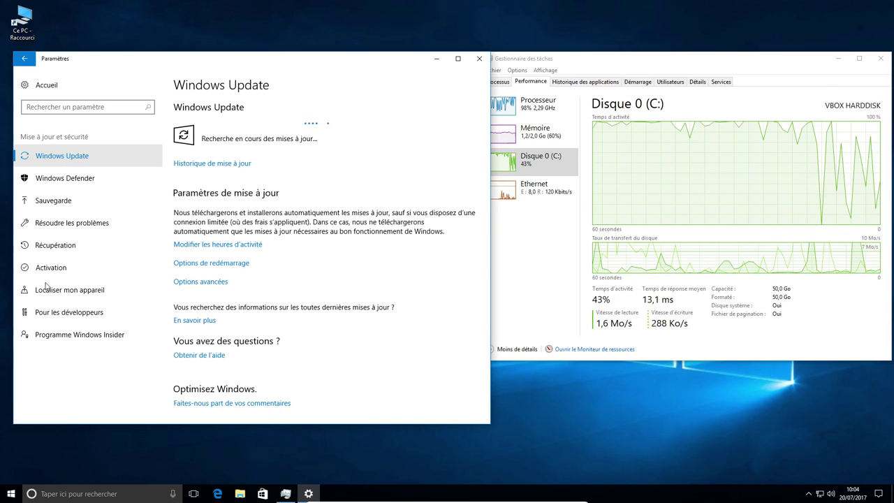
- Open Personnaliser from the desktop context menu and review the locked Arrière-plan background page
left_click(16, 498)
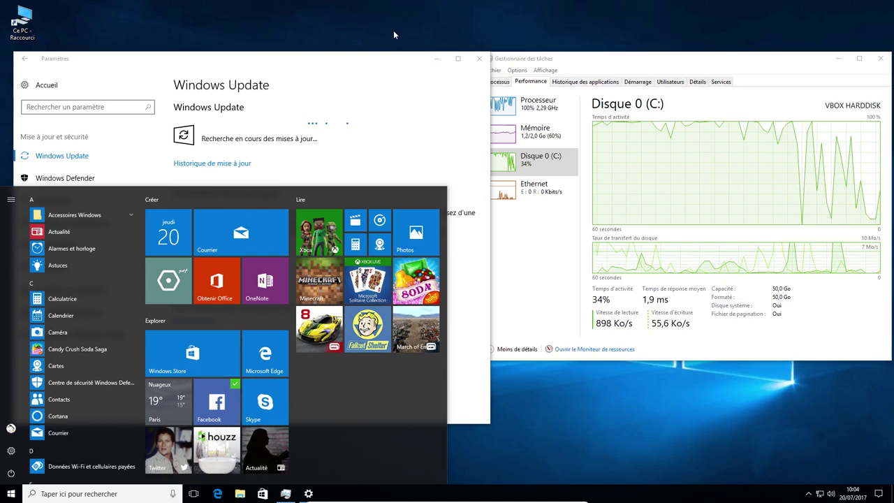
left_click(550, 447)
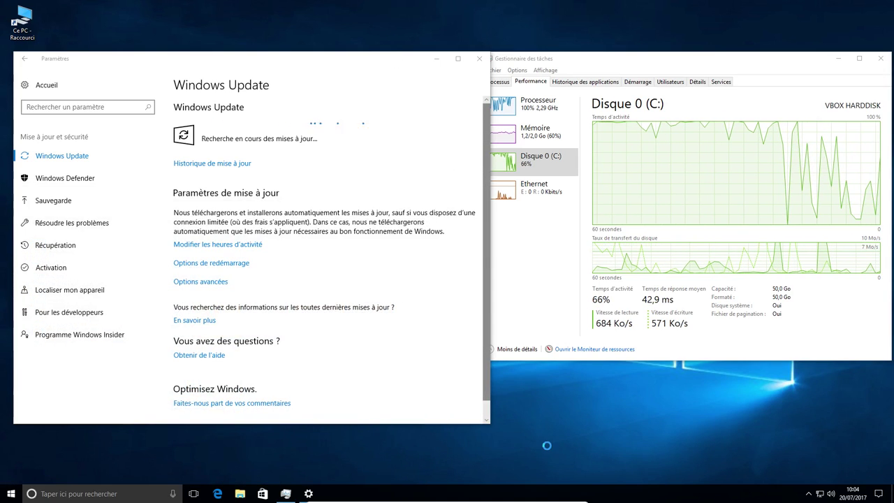
right_click(549, 446)
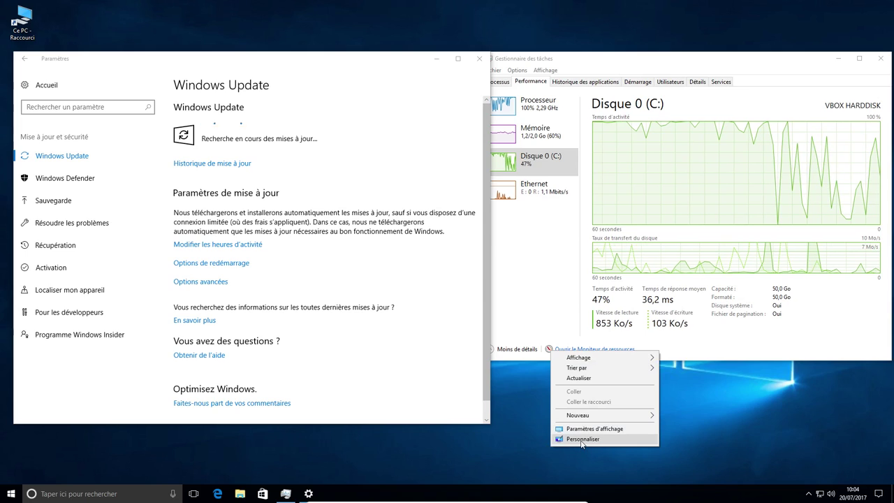
left_click(581, 440)
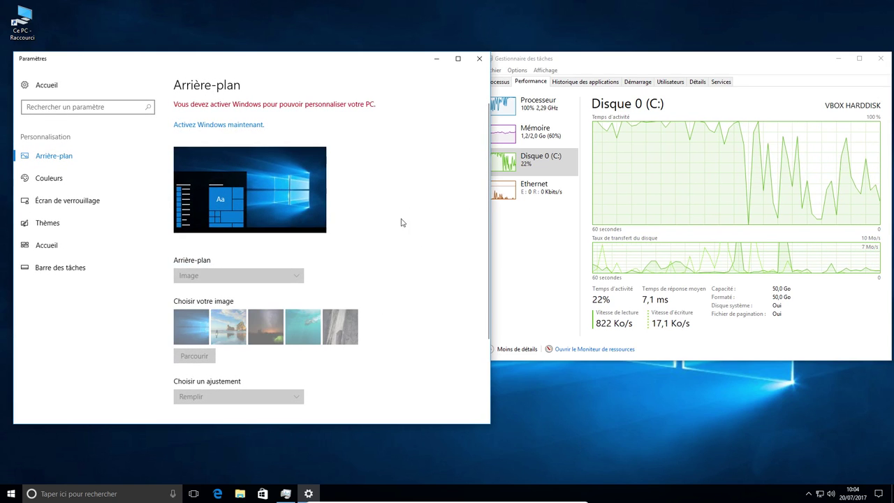
mouse_move(250, 72)
left_mouse_down()
mouse_move(401, 143)
mouse_move(435, 93)
mouse_move(258, 42)
mouse_move(254, 67)
left_mouse_up()
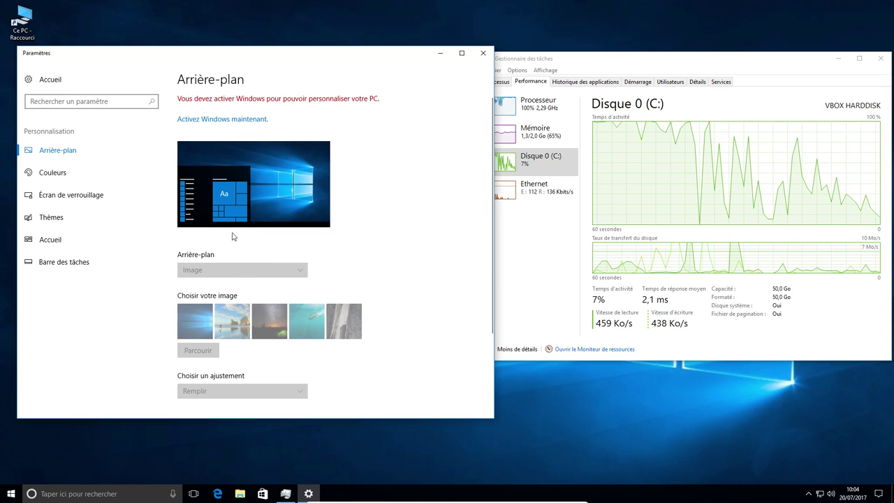
scroll(238, 360, "down", 3)
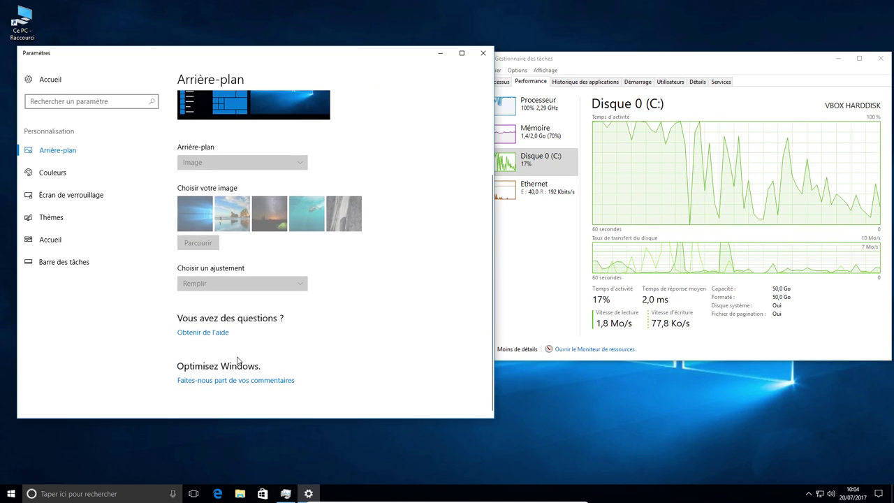
scroll(292, 368, "up", 3)
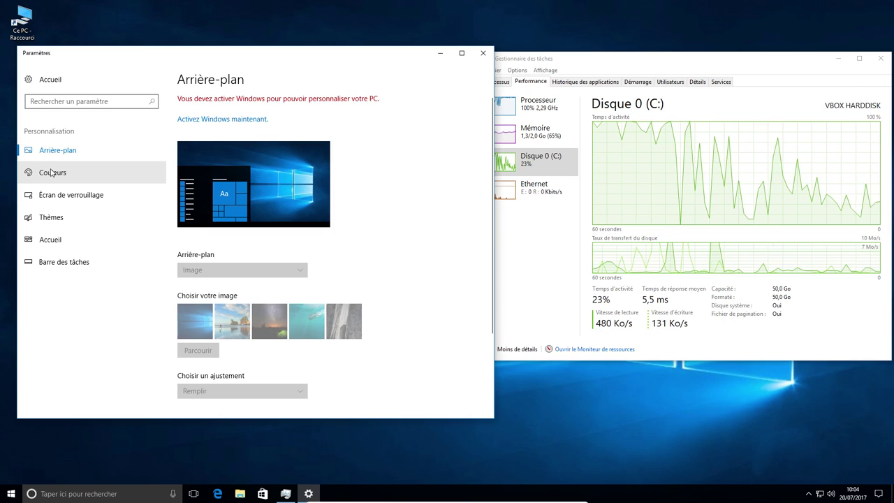
- Browse the colour and Écran de verrouillage personalization pages
left_click(51, 172)
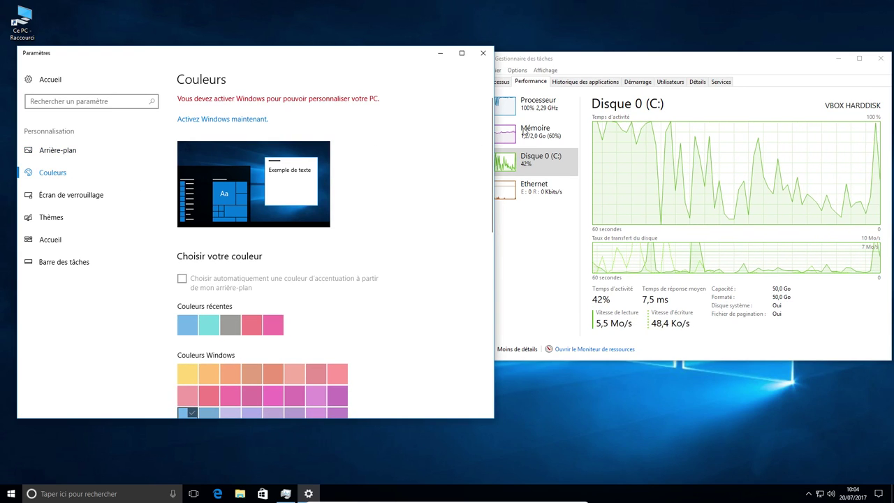
left_click_drag(680, 61, 665, 16)
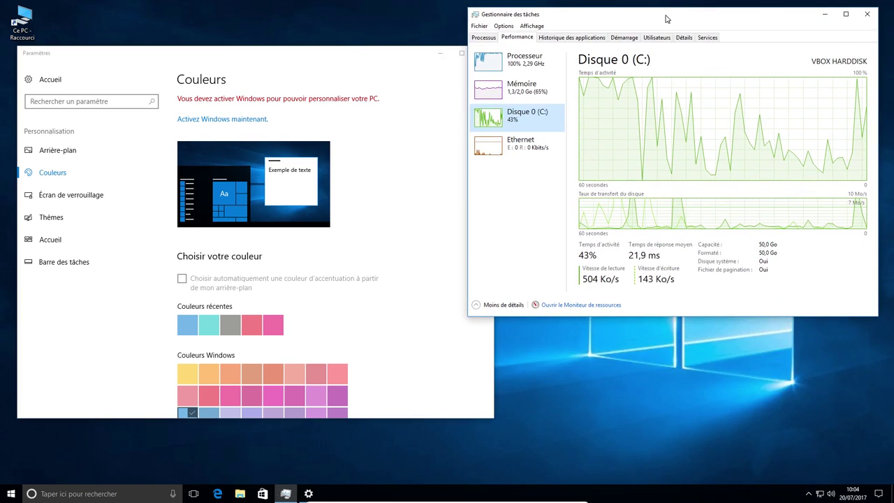
scroll(315, 377, "down", 2)
scroll(259, 310, "down", 4)
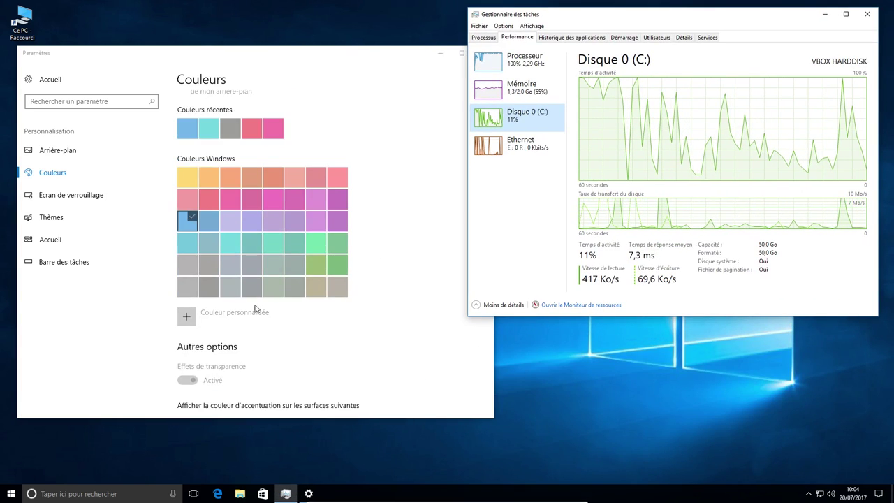
scroll(258, 231, "up", 8)
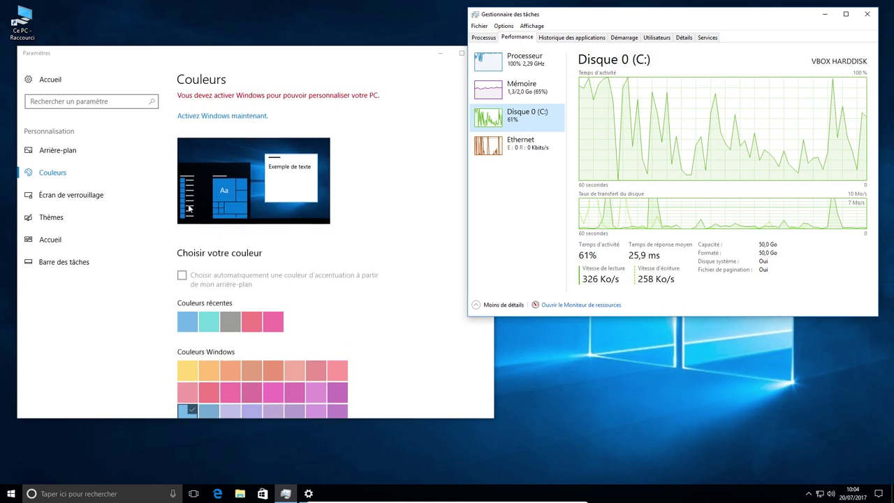
left_click(102, 195)
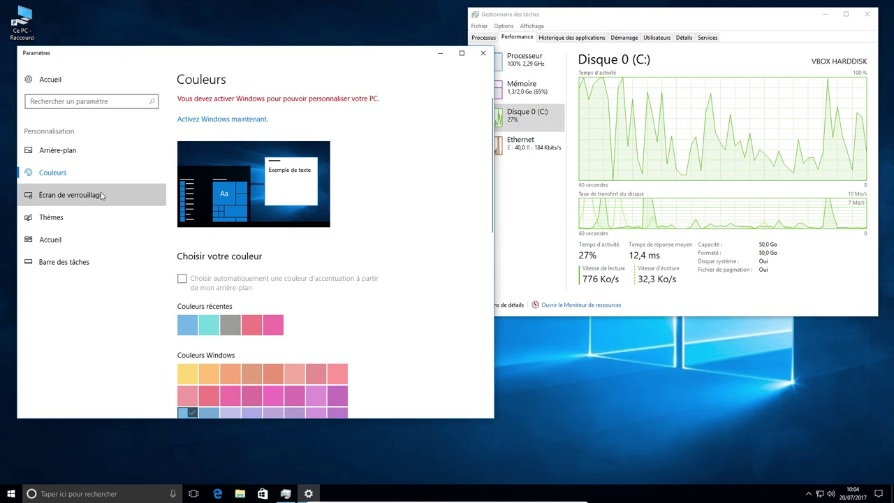
scroll(300, 223, "down", 3)
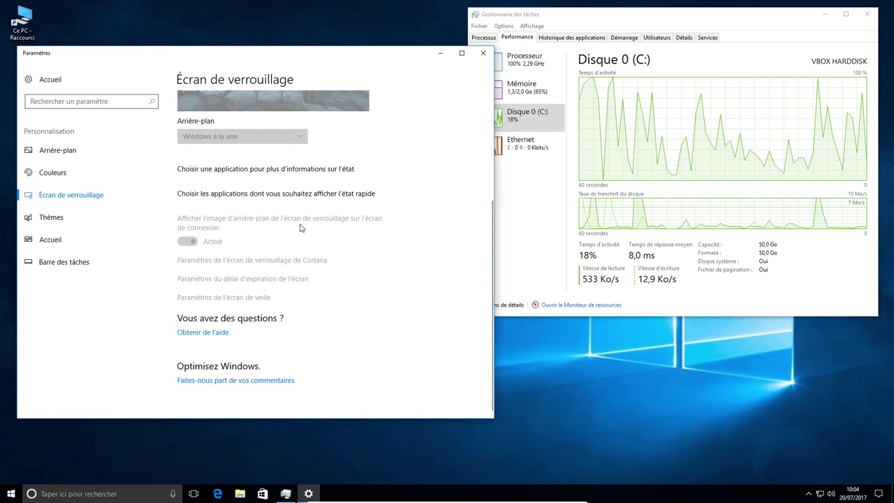
scroll(300, 227, "up", 3)
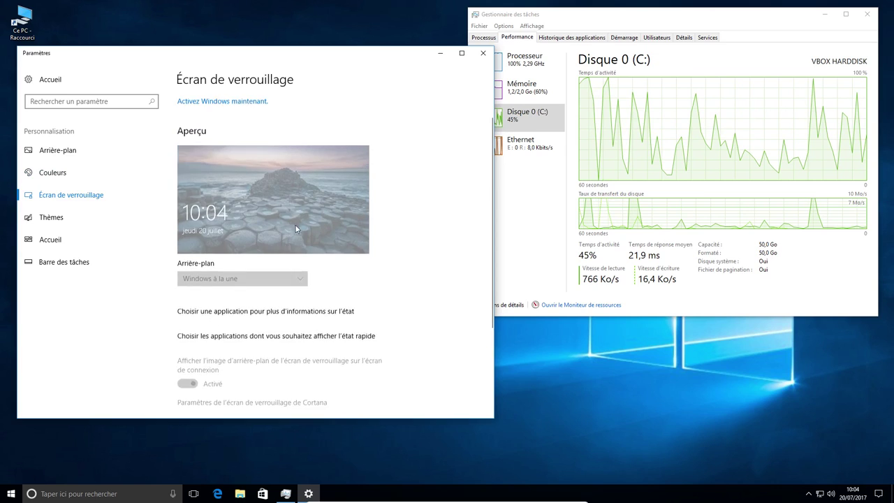
- Scroll through the Thèmes page, with current theme Windows, then return to Accueil
left_click(60, 221)
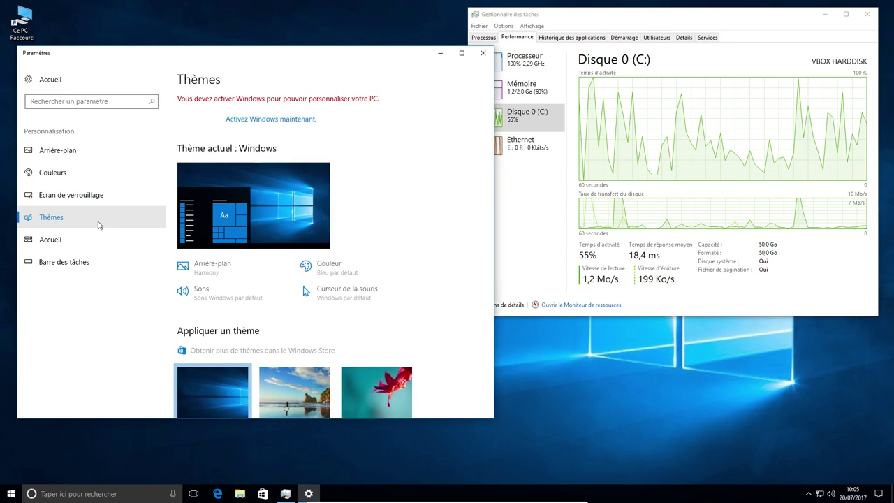
scroll(368, 284, "down", 1)
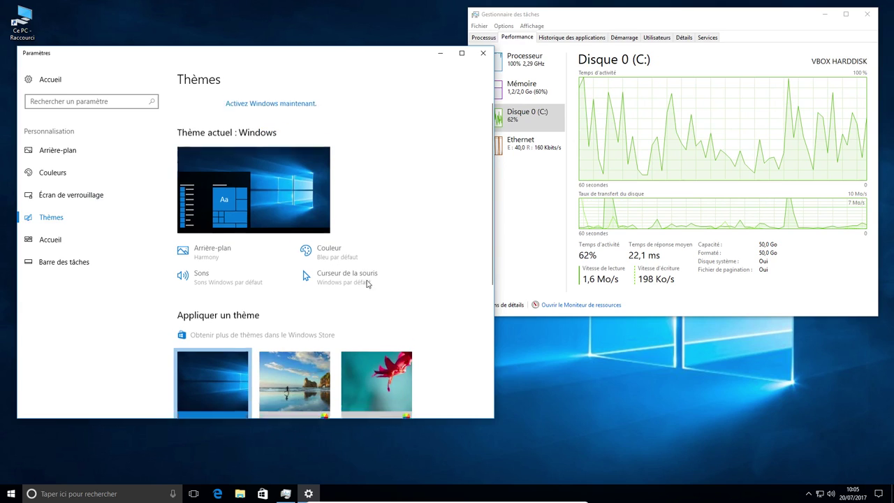
scroll(368, 283, "down", 2)
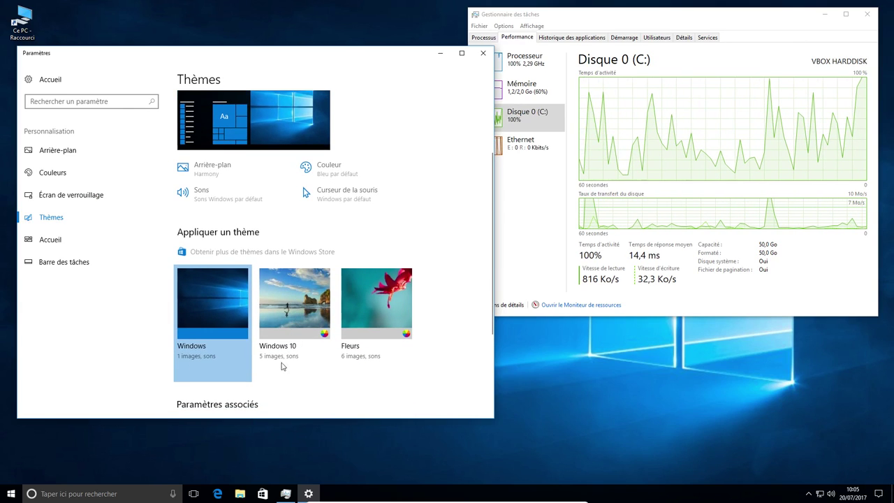
scroll(299, 310, "down", 3)
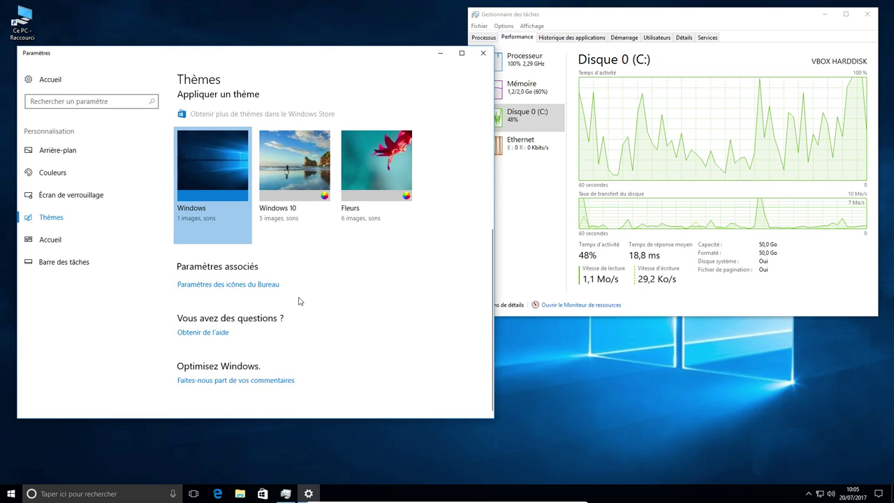
scroll(299, 302, "up", 5)
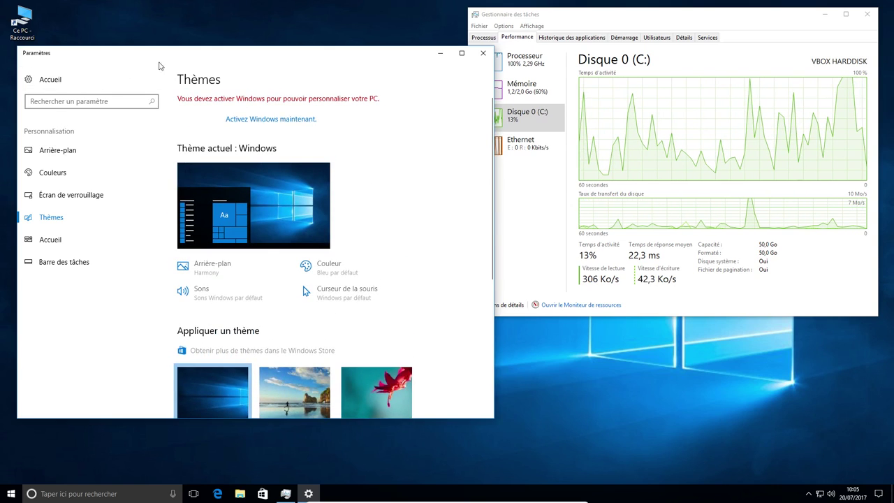
left_click(53, 82)
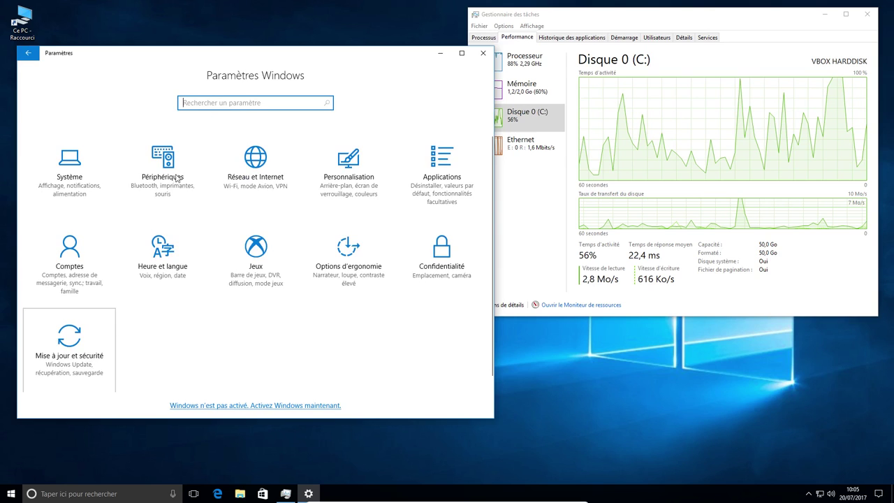
left_click(69, 345)
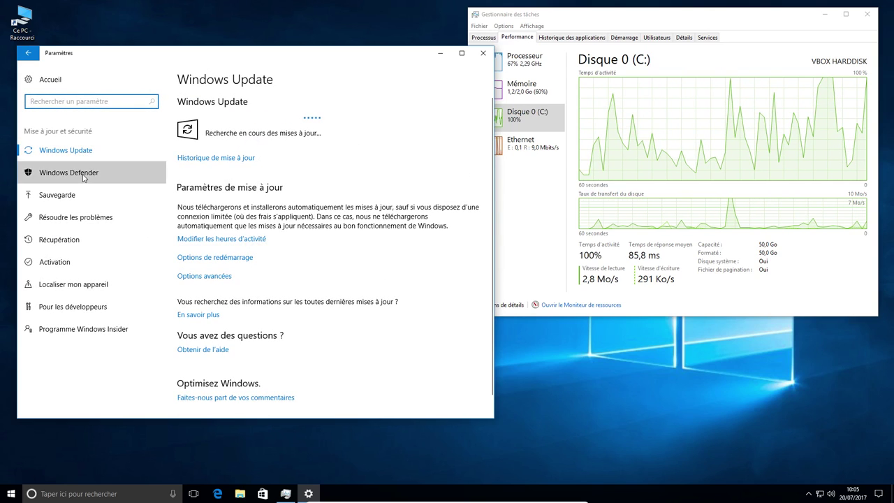
left_click(83, 177)
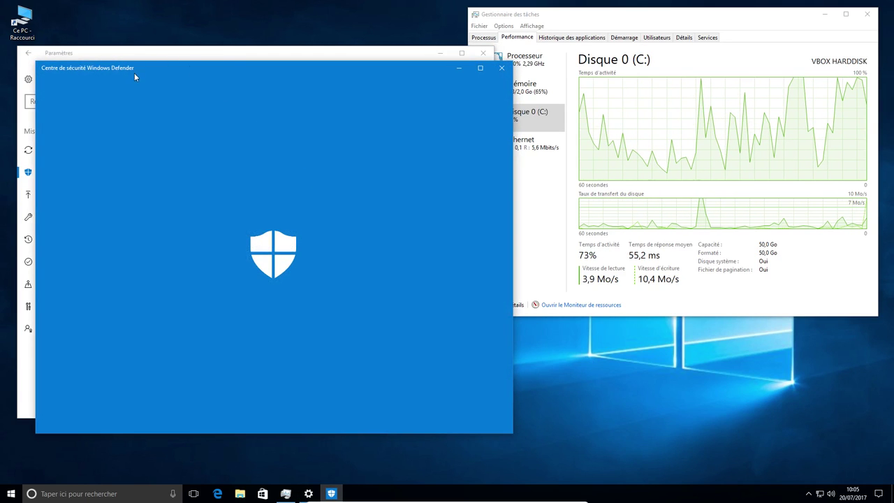
left_click_drag(134, 72, 209, 69)
left_click_drag(275, 68, 323, 77)
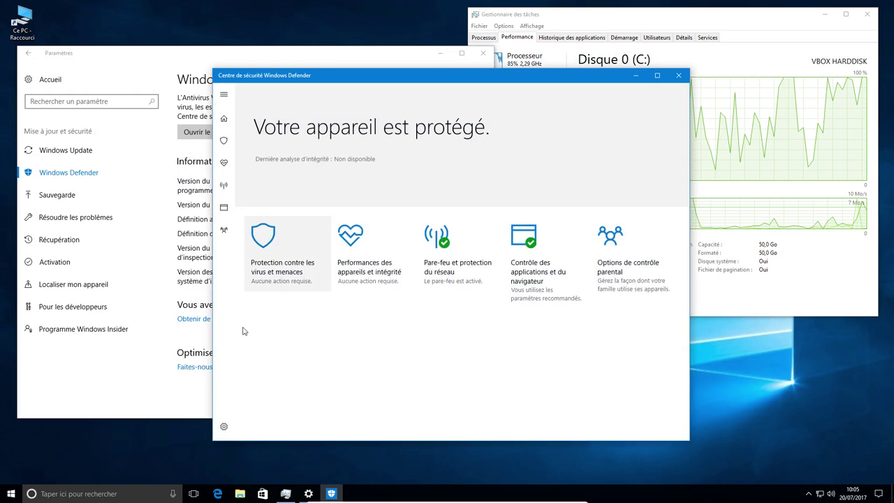
left_click(678, 76)
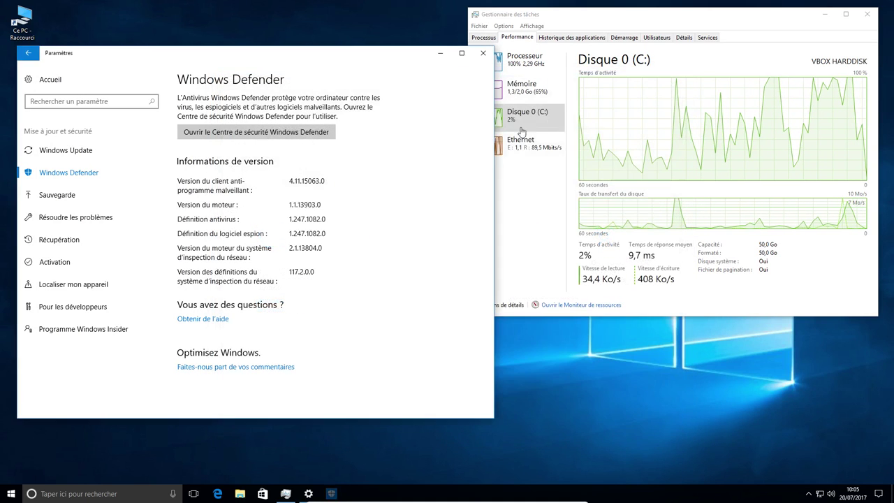
left_click(100, 154)
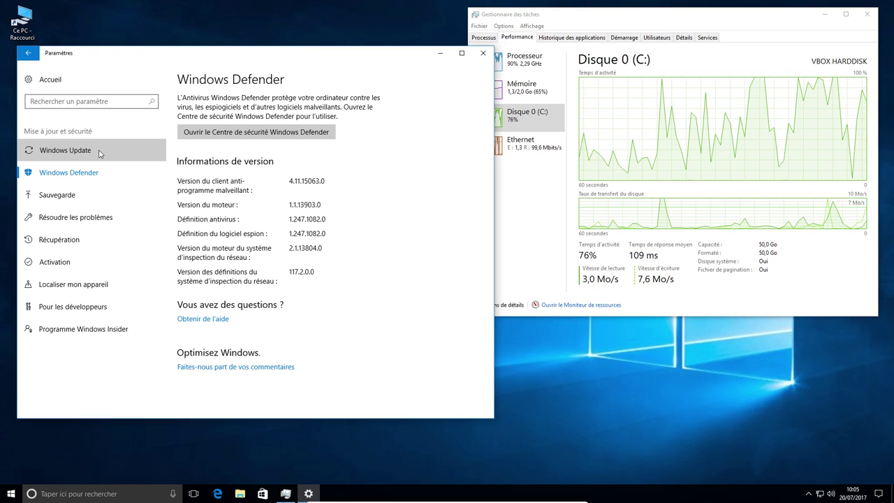
left_click(41, 77)
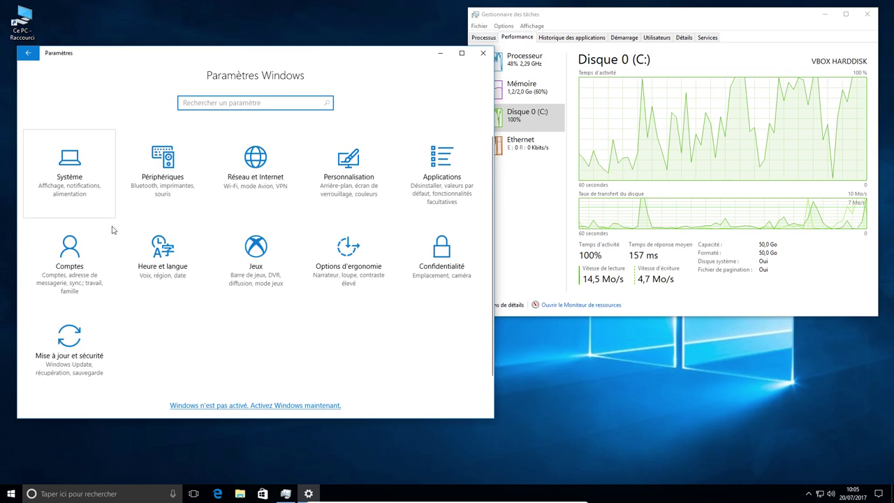
- Open the Confidentialité > Localisation privacy page
left_click(433, 270)
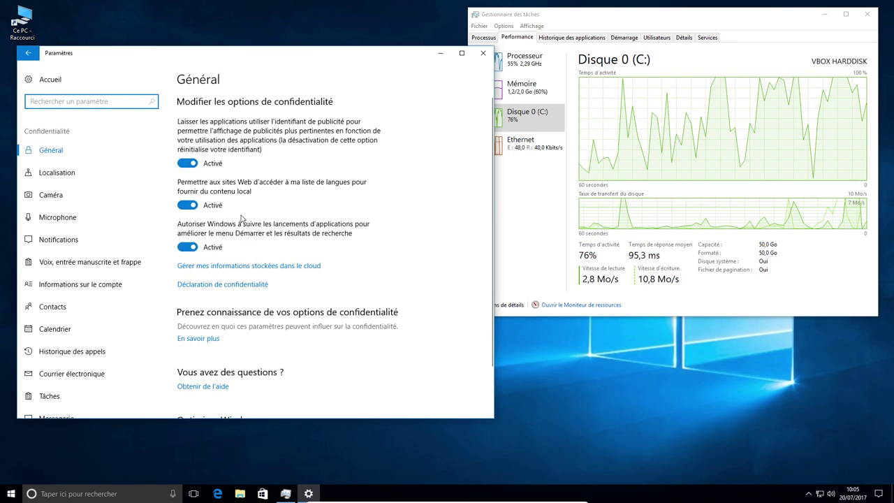
left_click(62, 174)
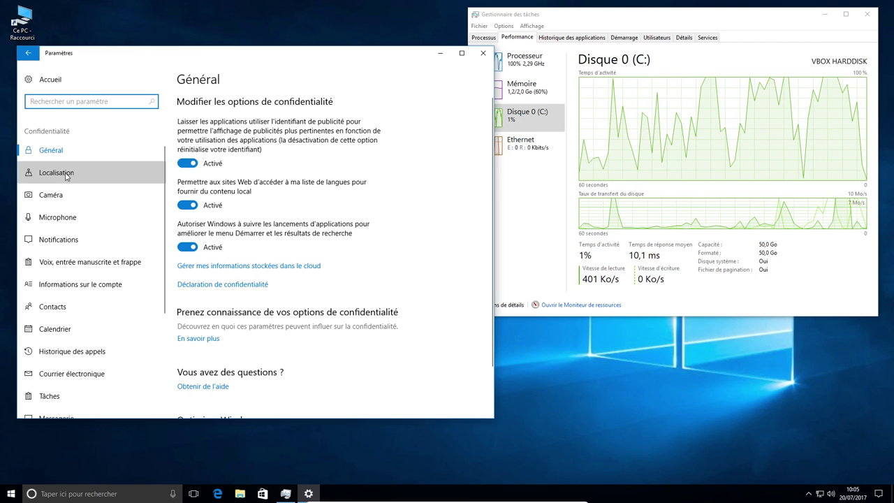
scroll(213, 227, "down", 3)
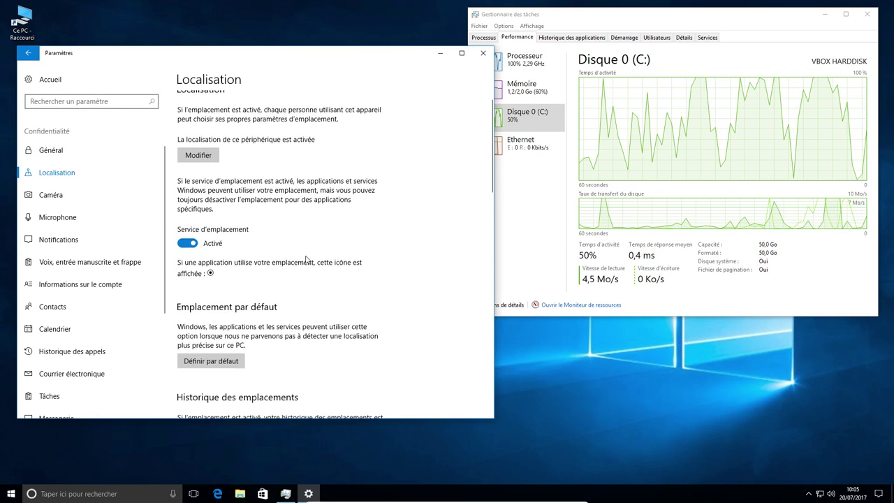
scroll(207, 227, "up", 2)
- Toggle Service d'emplacement off and back on, then return to the Settings home page
left_click(188, 207)
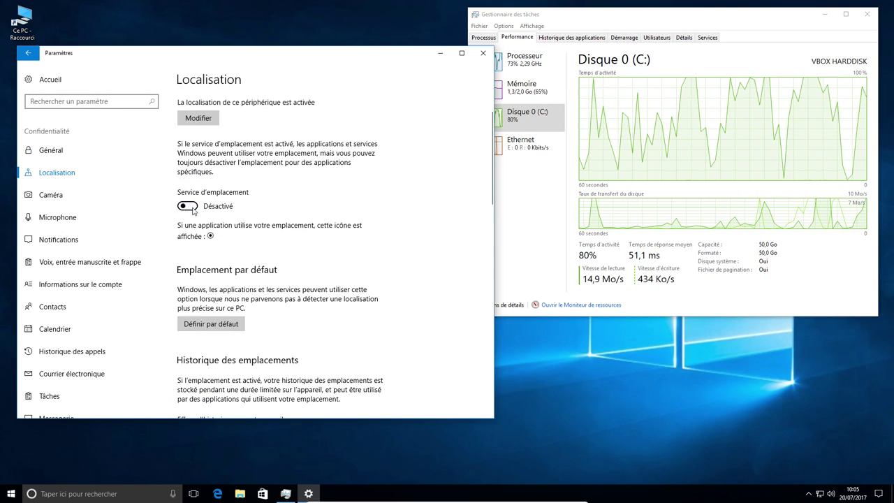
left_click(190, 208)
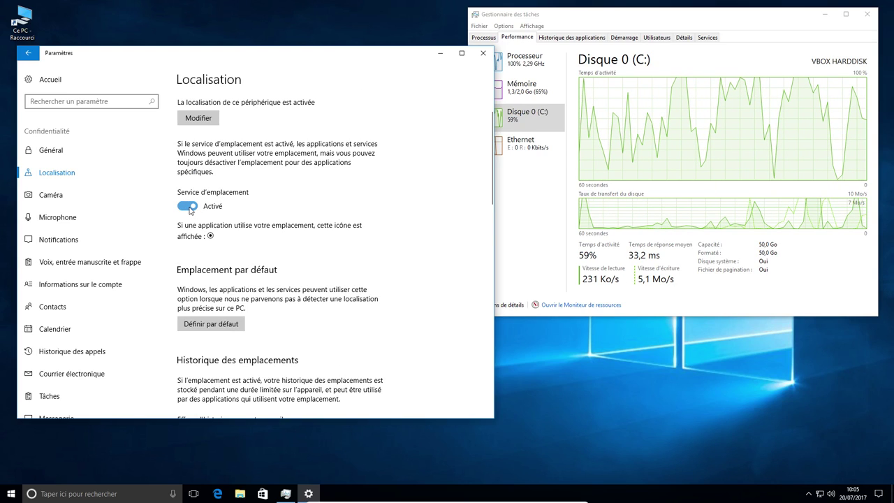
scroll(132, 242, "down", 5)
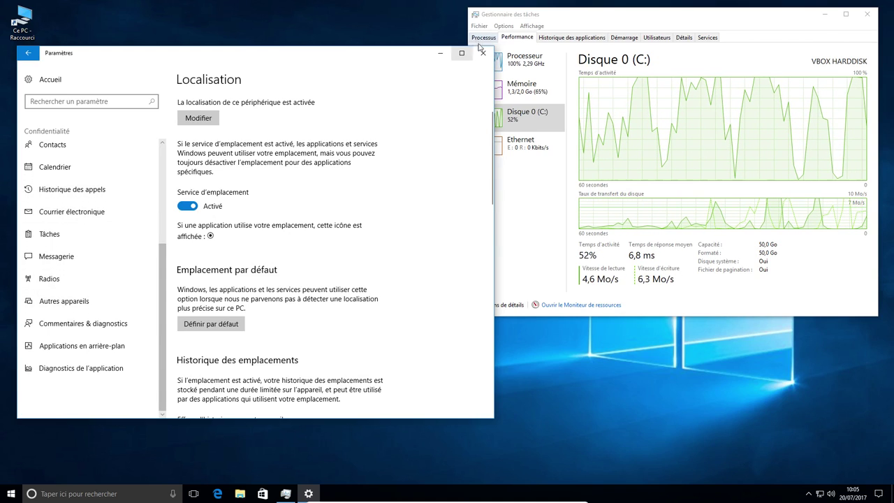
left_click(49, 79)
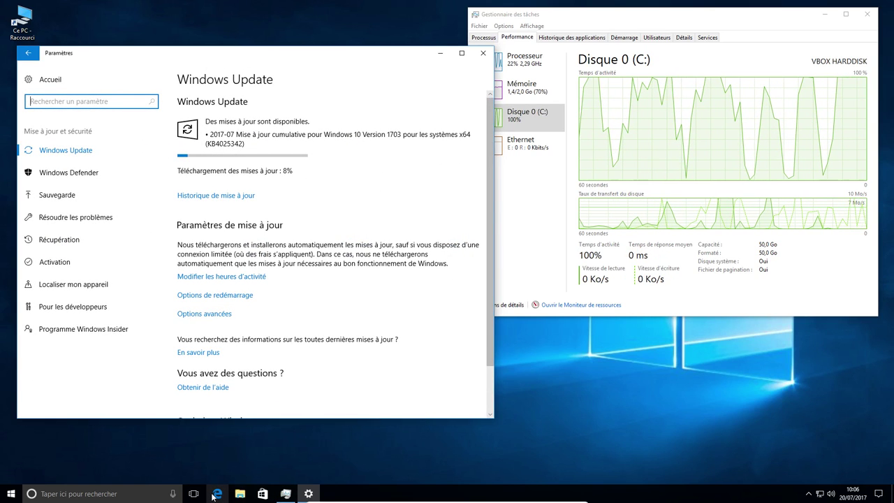
- Launch Edge and restore it to a smaller window moved toward the screen centre
left_click(214, 495)
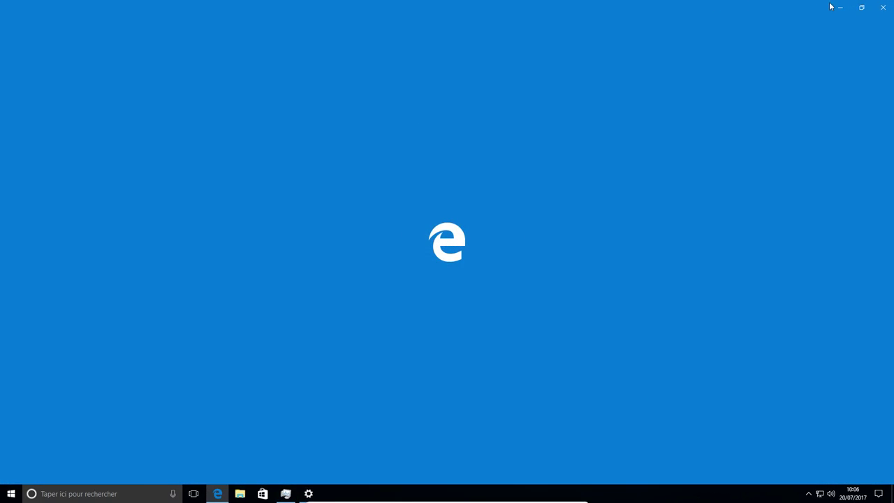
left_click(864, 8)
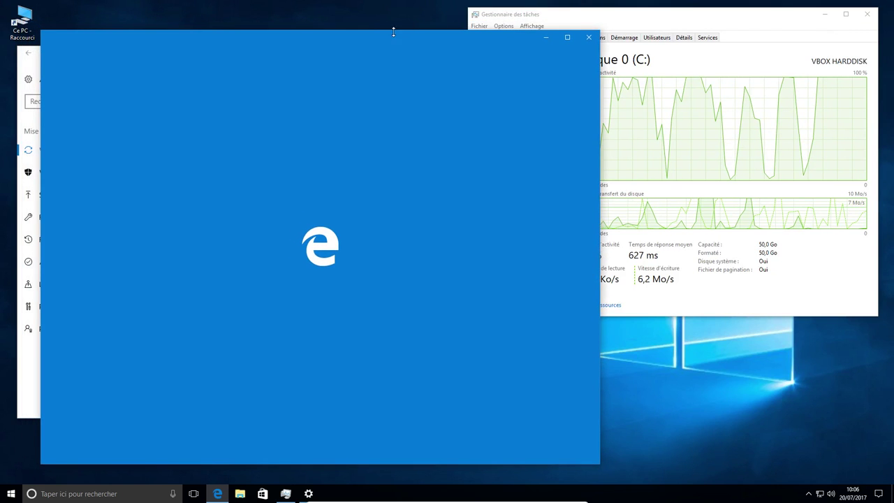
left_click_drag(403, 35, 568, 32)
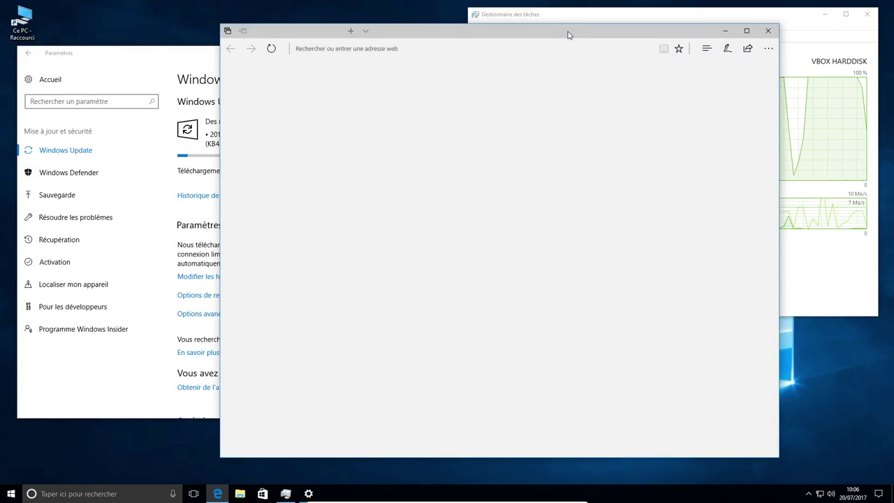
left_click(808, 495)
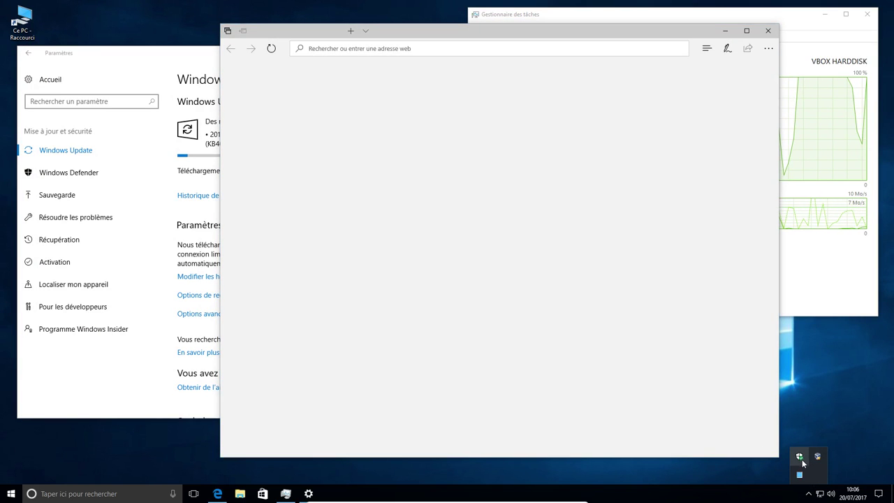
- Start typing in Edge's address bar, then erase the mistyped text
left_click(424, 48)
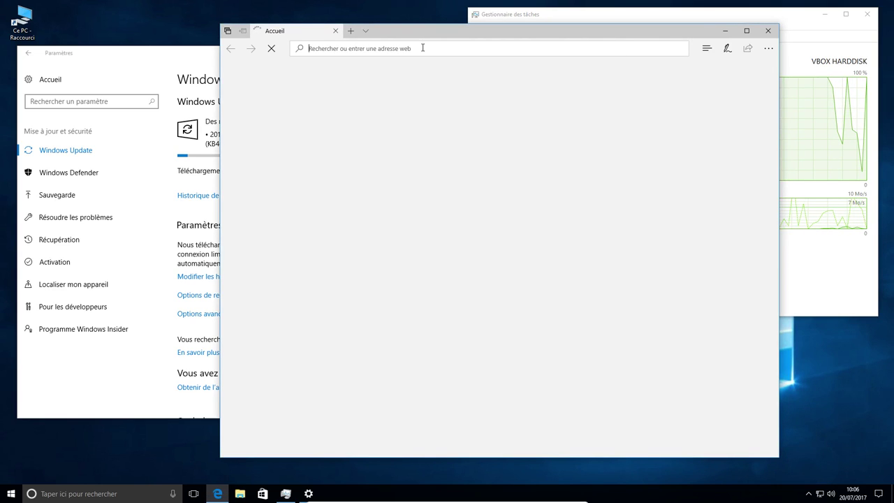
type("oogle")
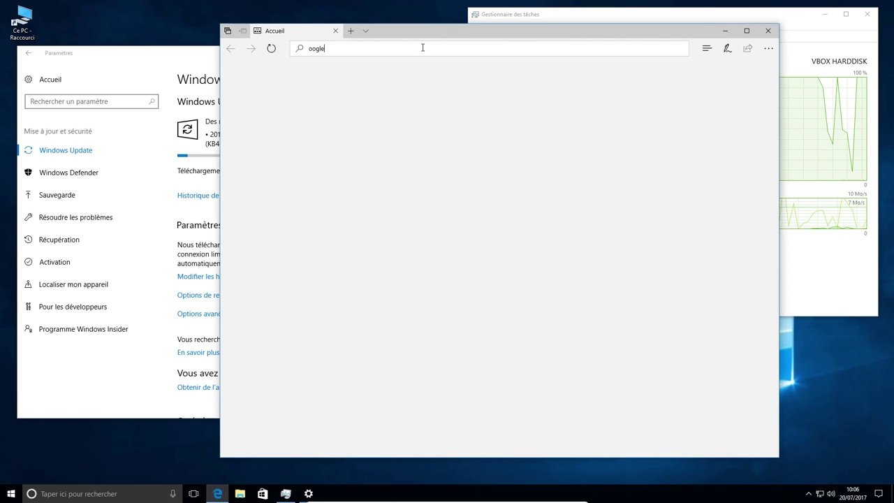
key("BackSpace")
key("BackSpace")
key("BackSpace")
key("BackSpace")
key("BackSpace")
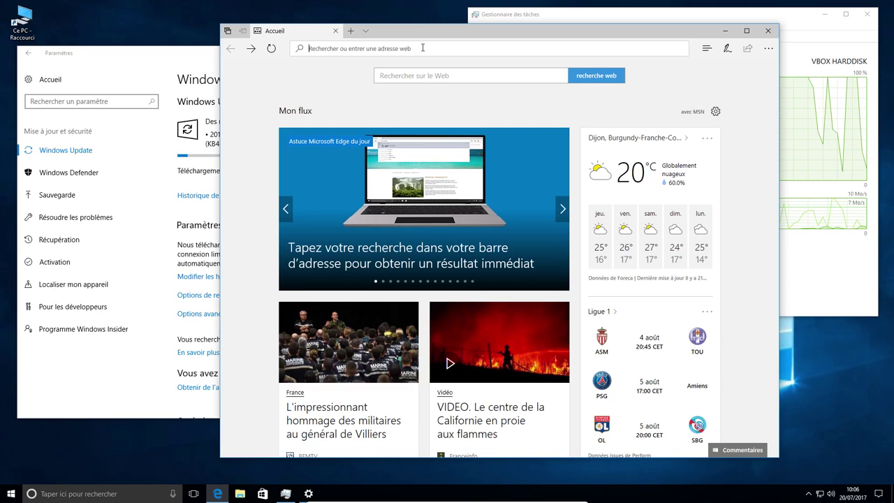
- Search the web for 'eicar test' from Edge's start page search box
left_click(430, 77)
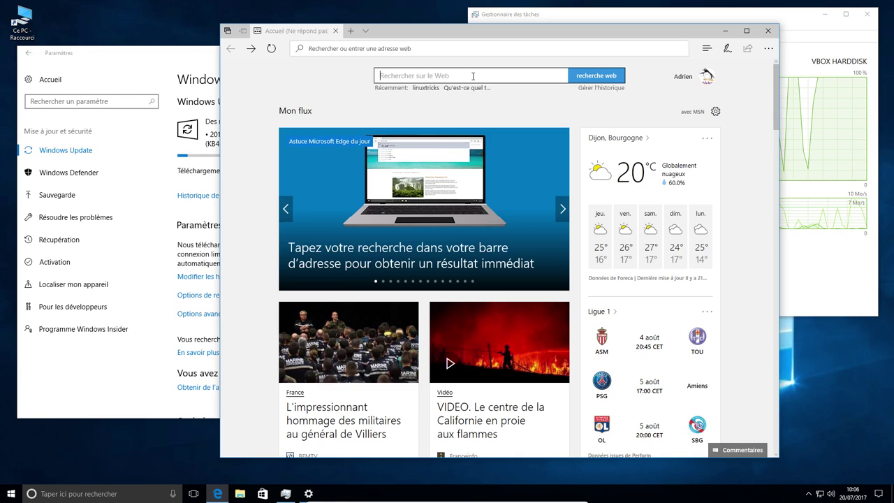
type("e")
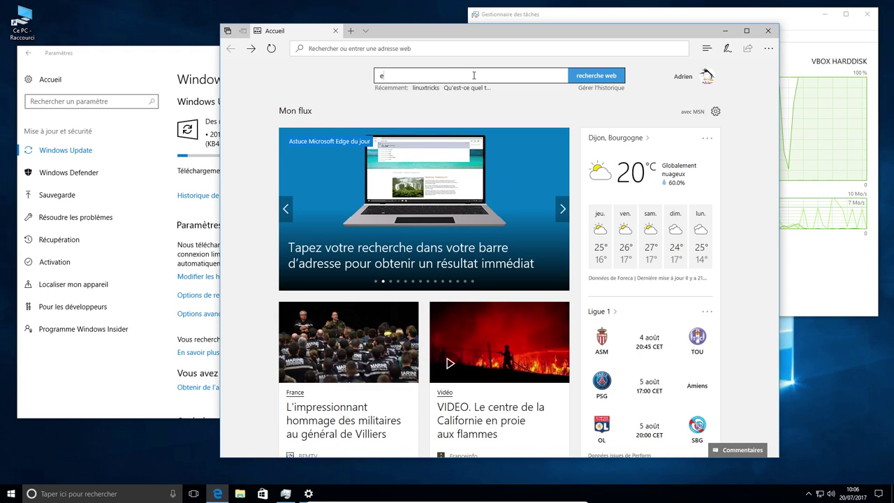
type("icar ")
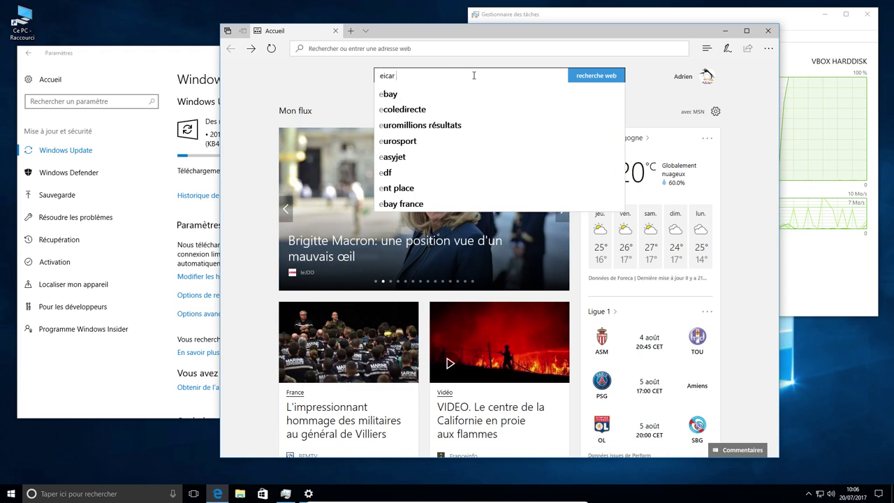
type("test")
key("Return")
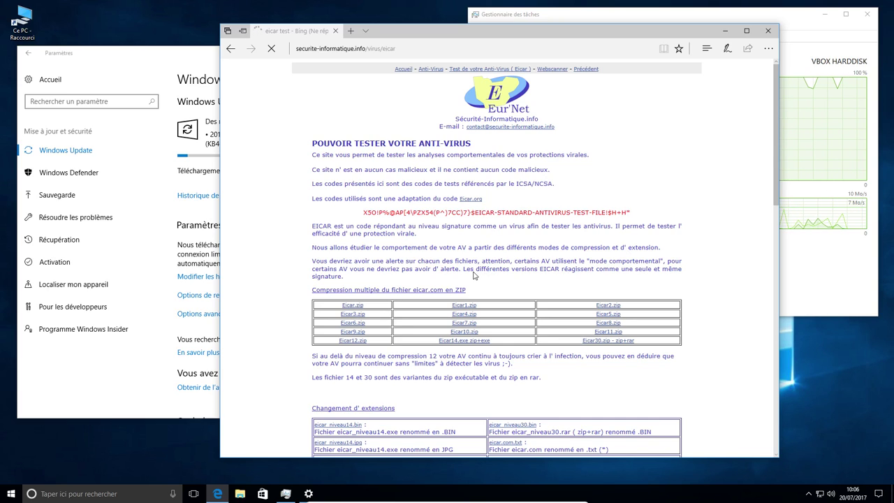
- Decline the app-rating request with 'Non, merci'
scroll(473, 280, "down", 1)
scroll(473, 280, "down", 1)
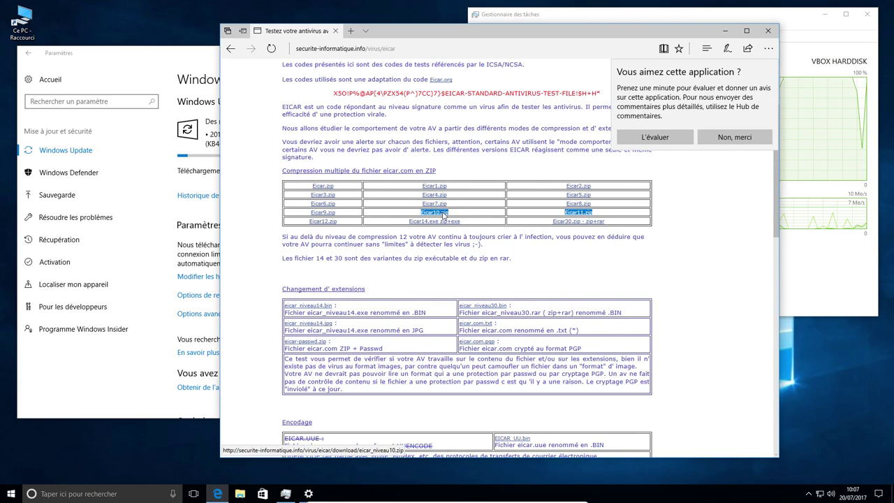
left_click(732, 139)
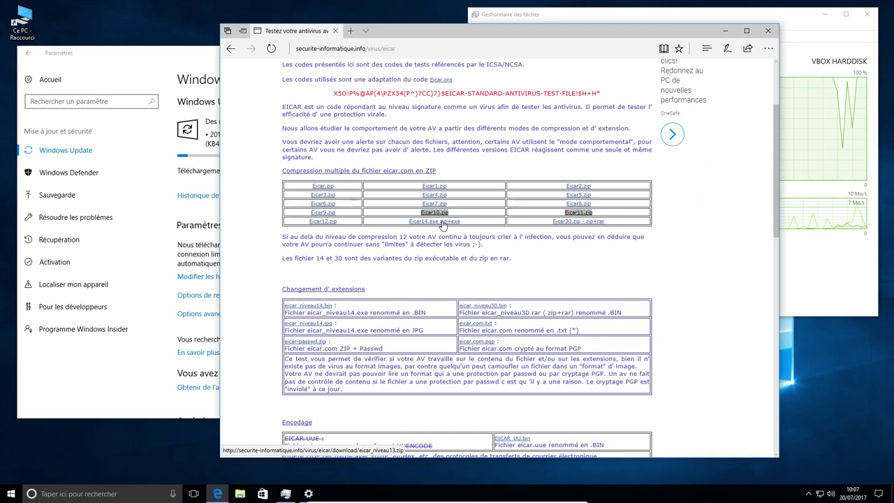
- Start downloading Eicar.zip from the page's compression table
scroll(367, 308, "down", 1)
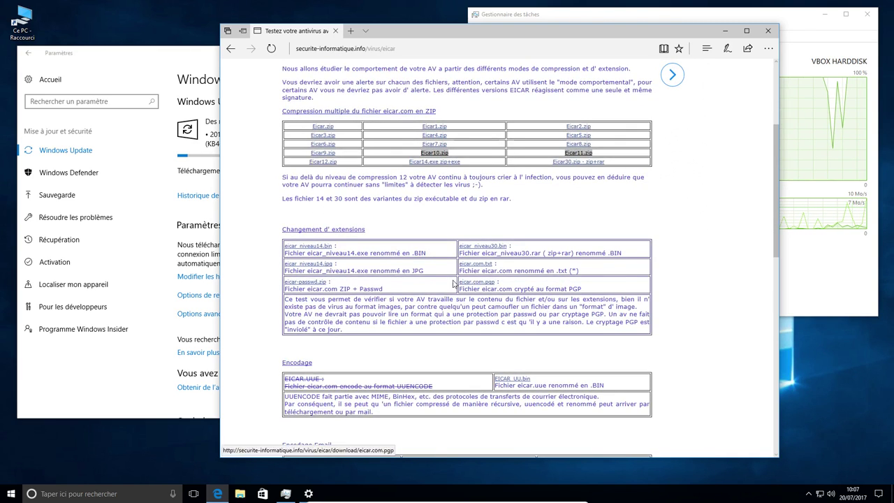
scroll(350, 283, "down", 5)
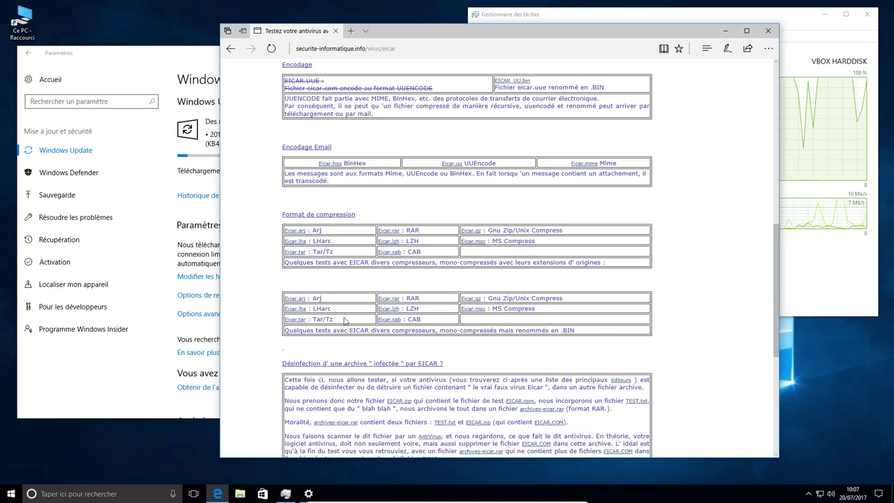
scroll(468, 297, "up", 5)
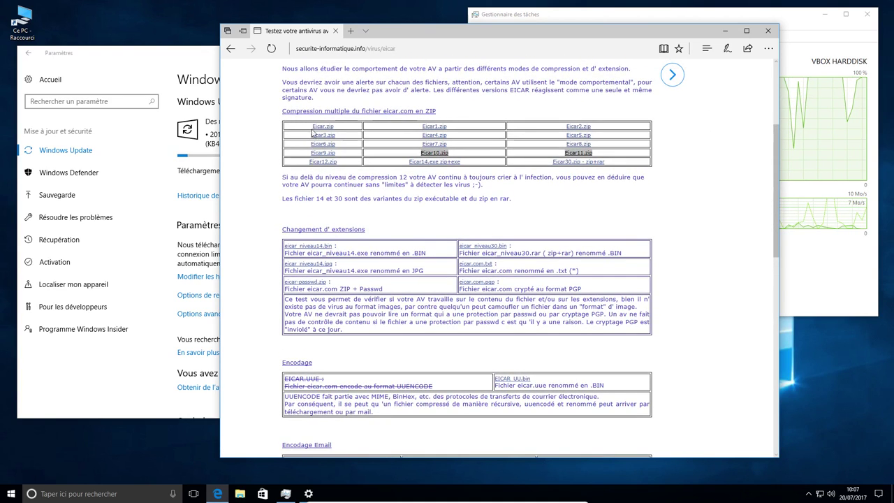
left_click(321, 127)
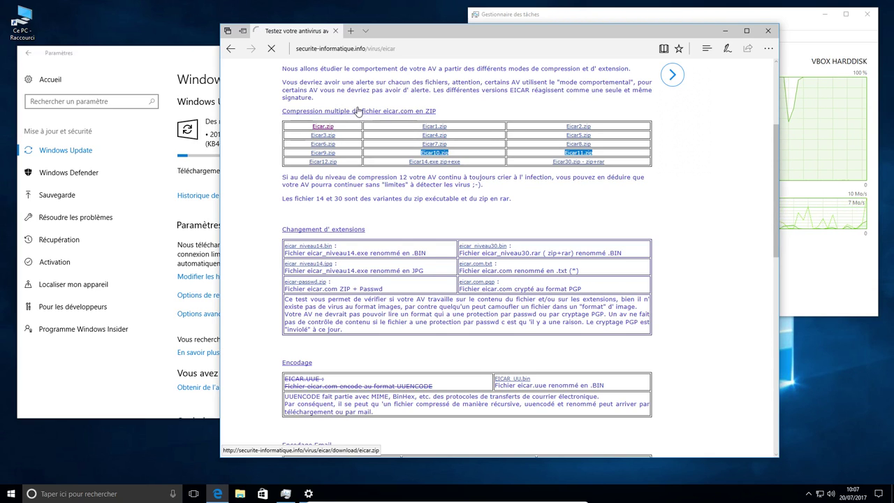
left_click(327, 127)
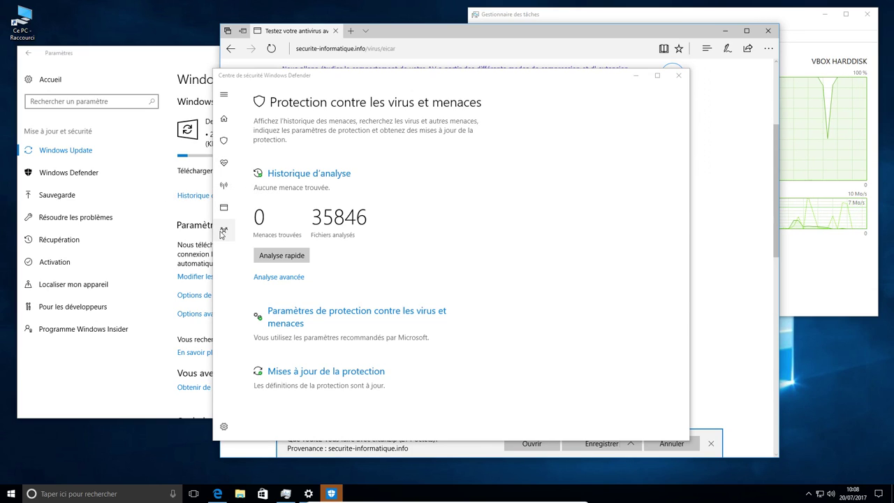
- View Defender's Virus & threat protection page, then save eicar.zip in Edge and open its folder
left_click(226, 141)
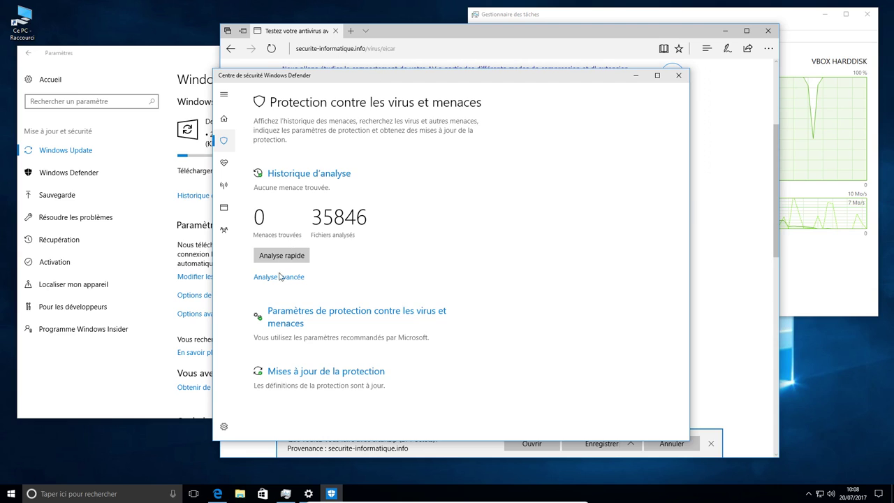
left_click(414, 40)
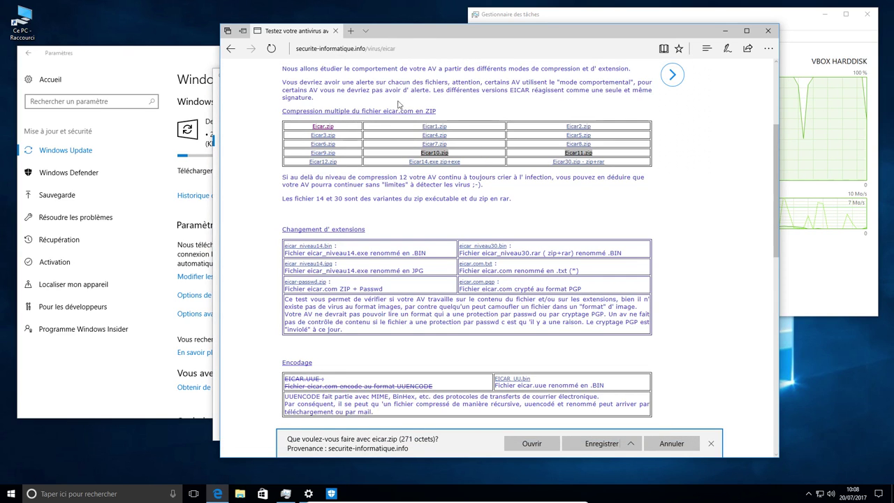
left_click(591, 444)
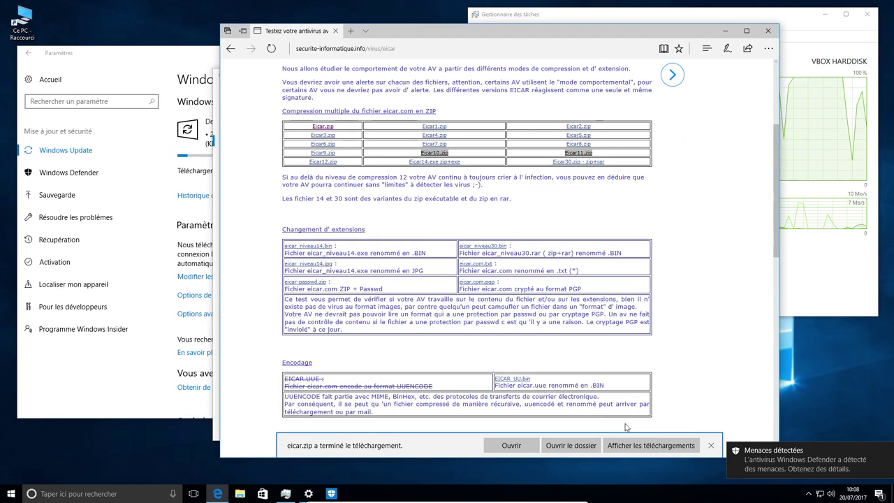
left_click(570, 445)
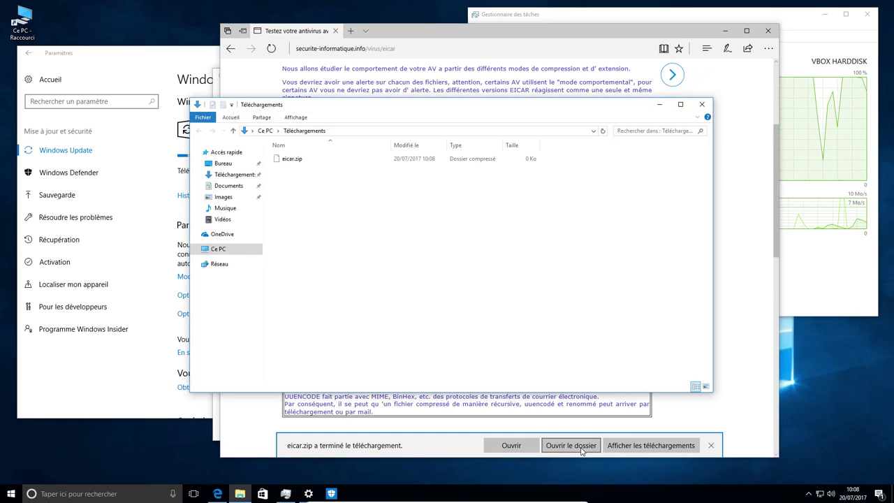
- Open eicar.zip to confirm the downloaded archive is empty
double_click(295, 160)
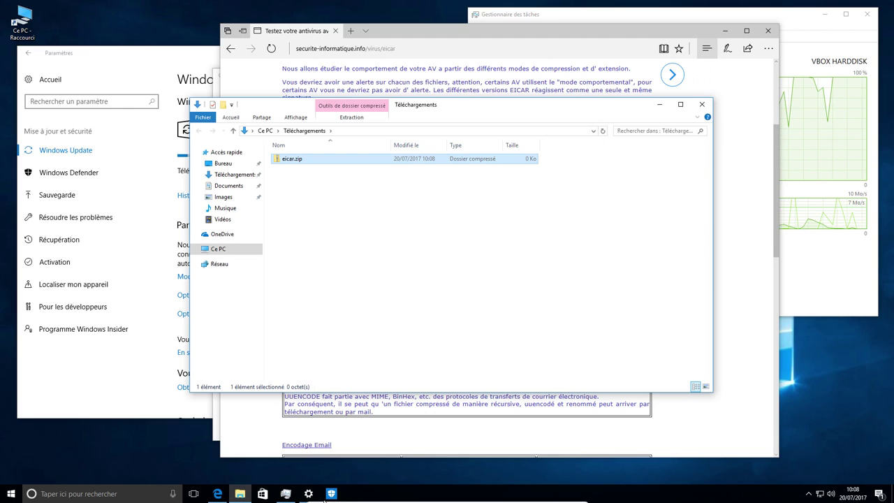
left_click(331, 494)
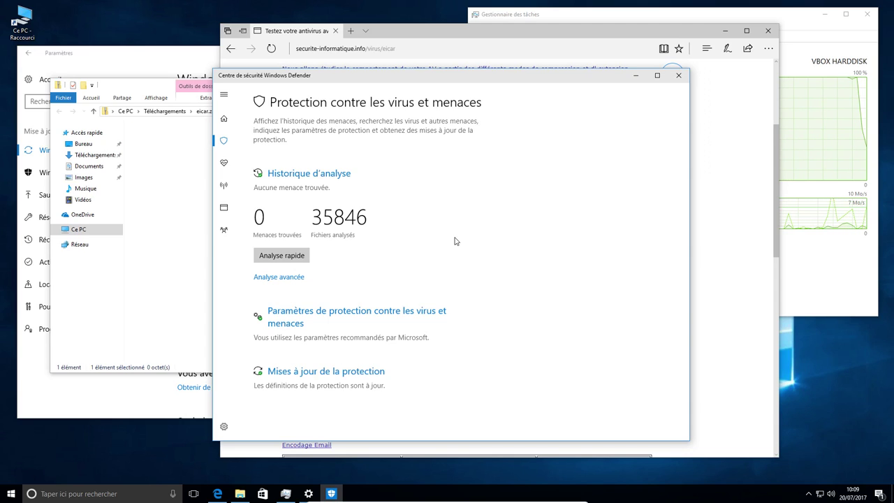
left_click(148, 158)
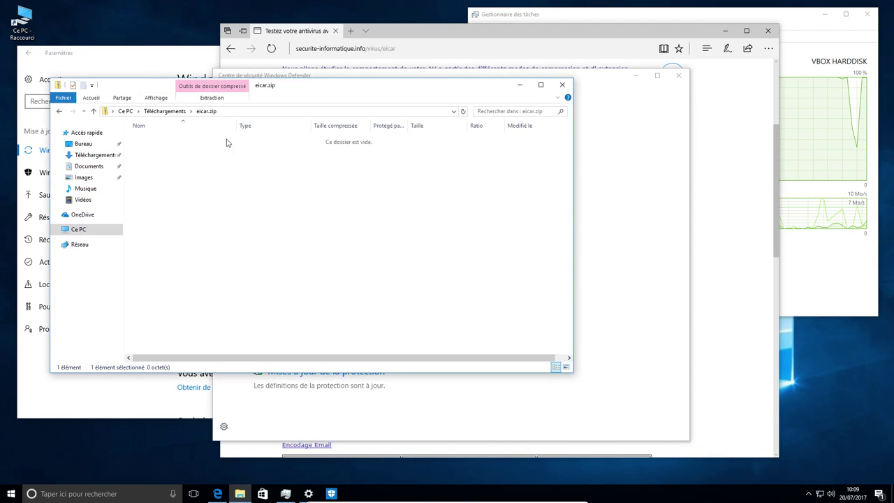
key("super+a")
- Read Defender's threats-detected notification, then close Defender, Edge and Task Manager
left_click(564, 85)
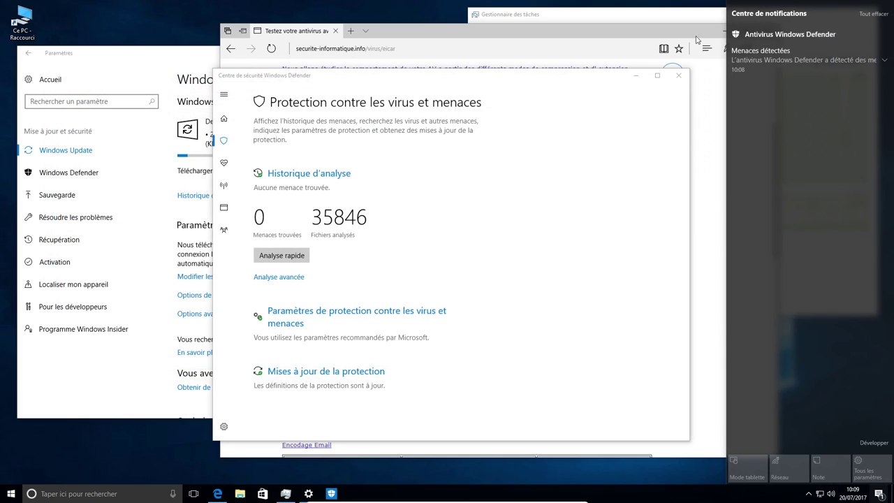
left_click(884, 63)
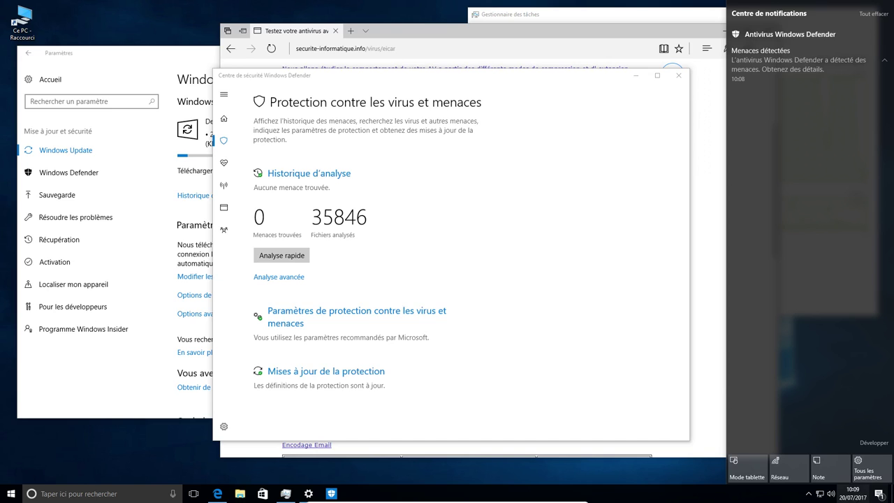
left_click(879, 494)
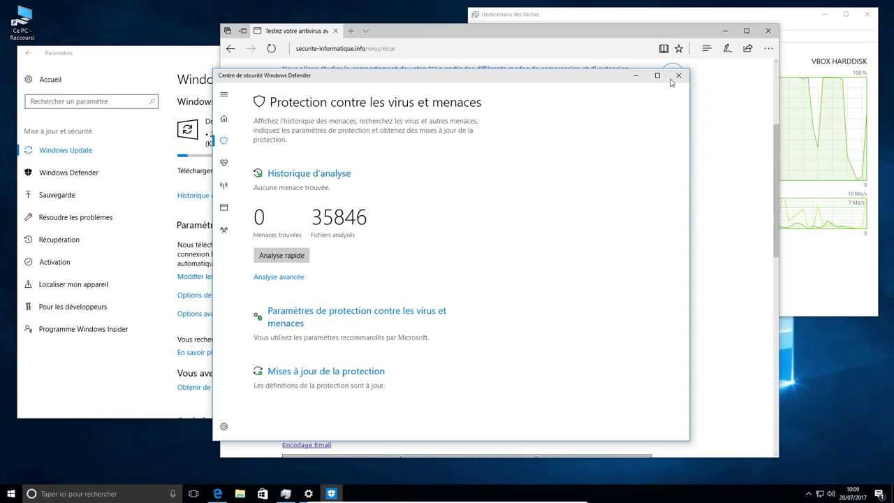
left_click(769, 31)
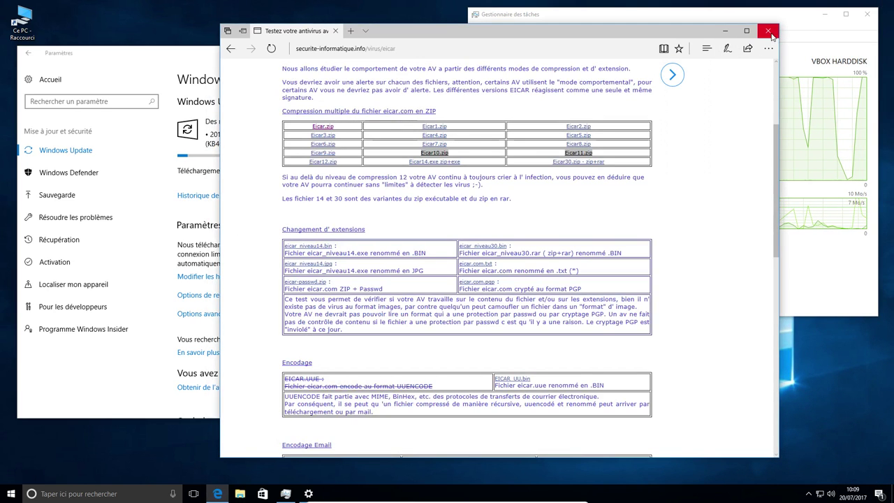
left_click(768, 30)
left_click(866, 16)
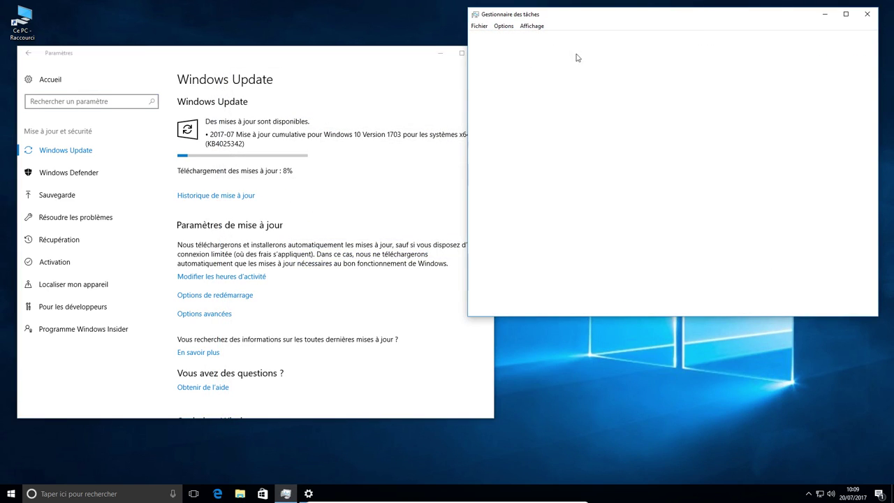
- Close Windows Update, open the network tray options, and start typing 'y' in Edge's address bar
left_click(484, 53)
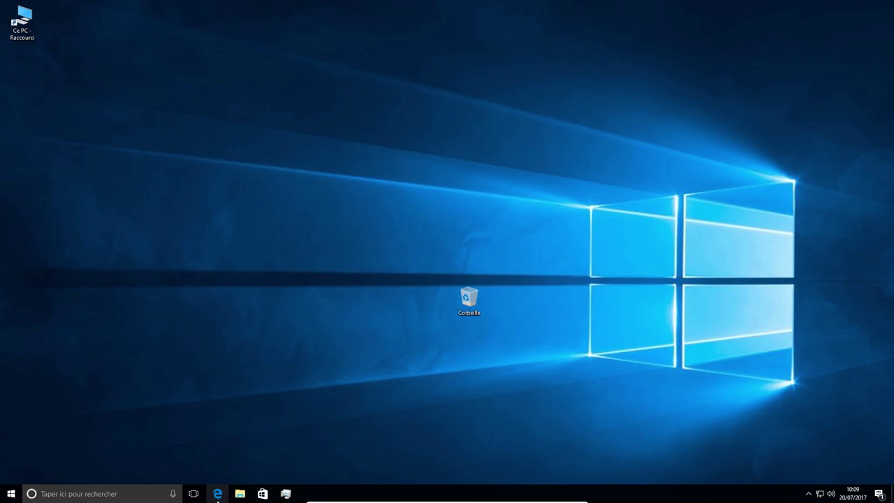
left_click(808, 495)
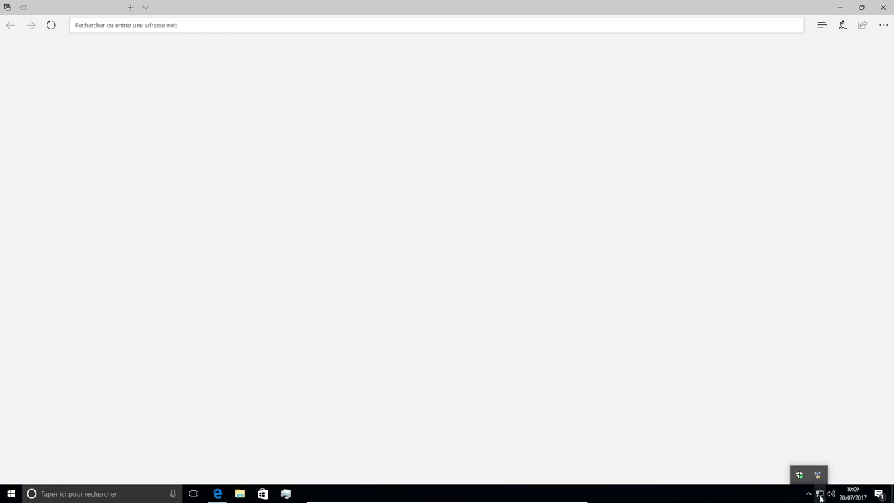
right_click(819, 495)
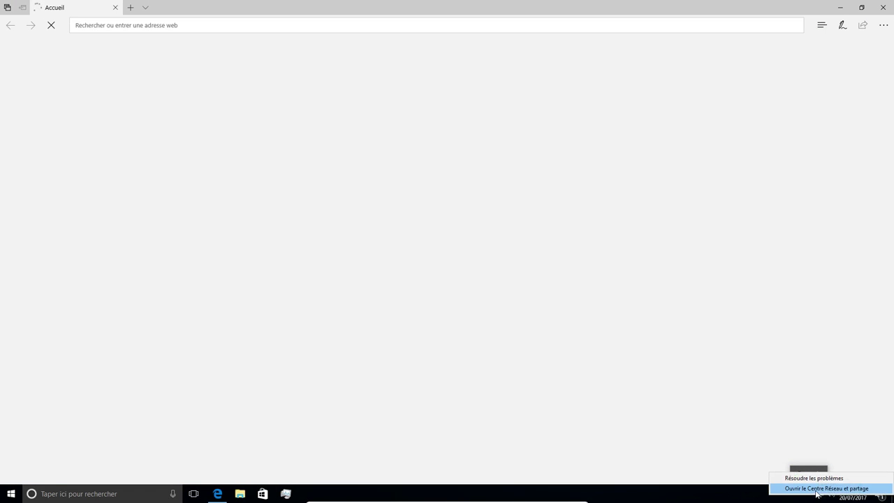
left_click(827, 488)
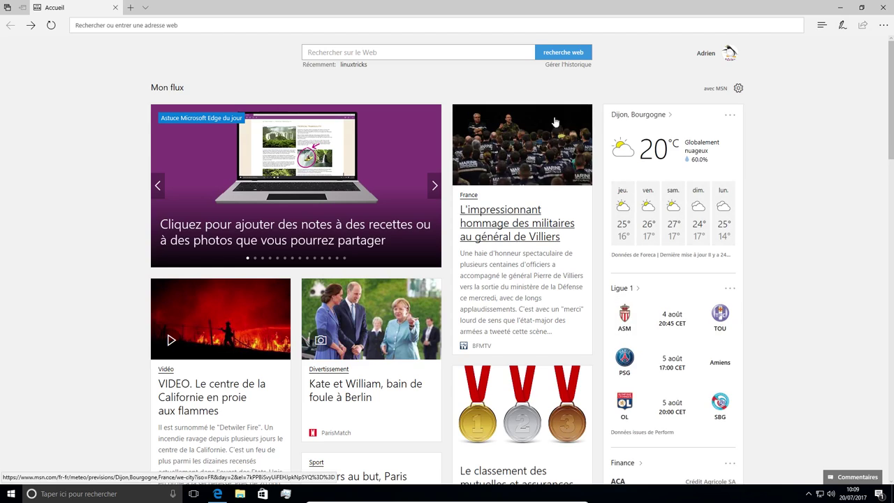
left_click(204, 28)
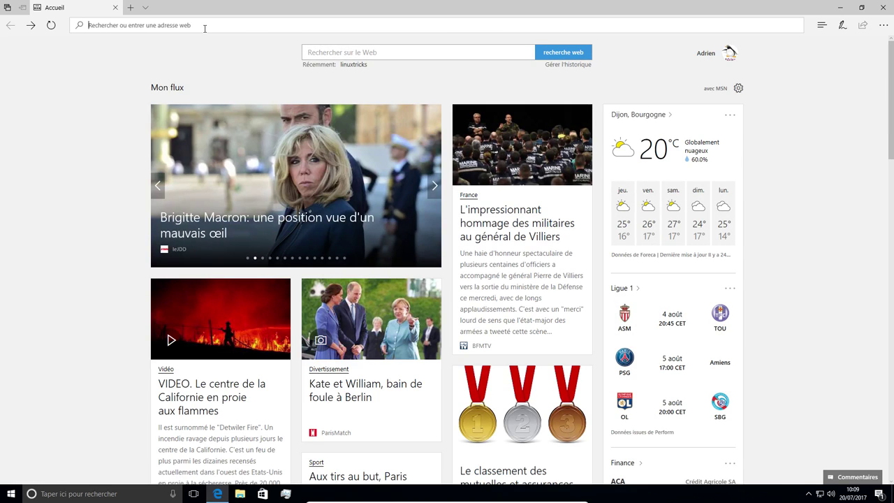
type("youtube")
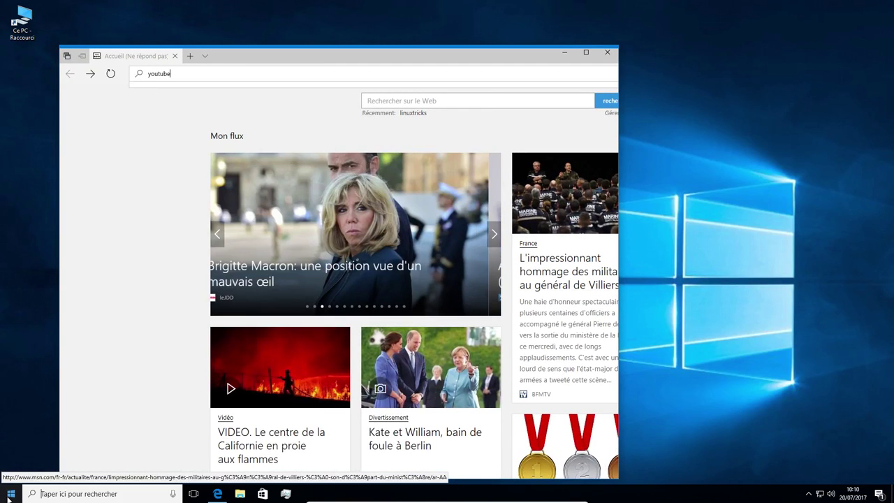
- Open Centre Réseau et partage from the Start menu to view the Ethernet connection
left_click(10, 494)
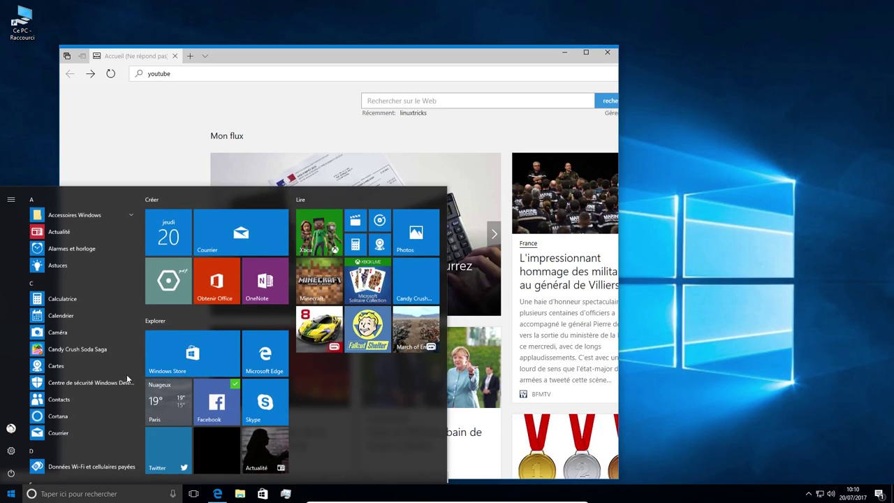
scroll(83, 377, "down", 3)
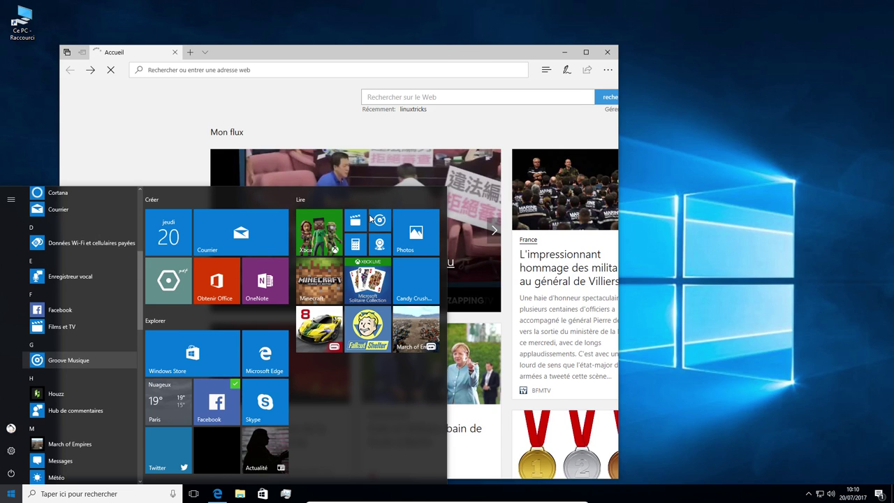
left_click(285, 52)
key("super")
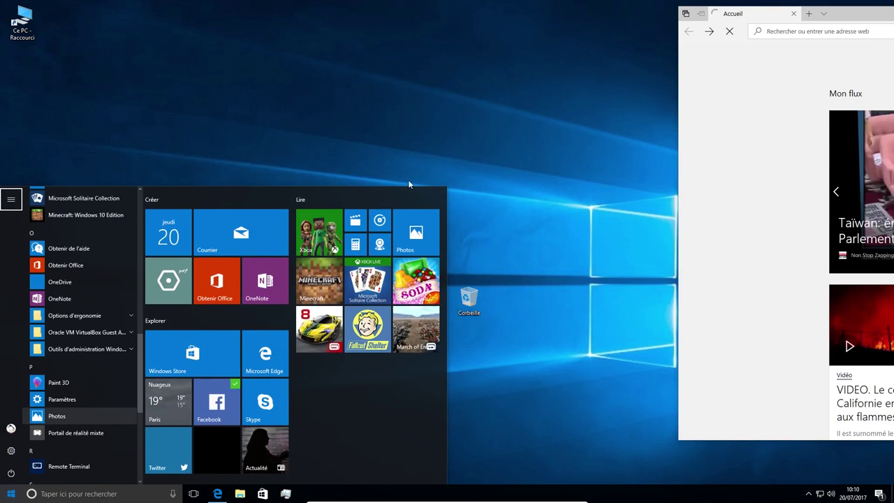
scroll(112, 370, "down", 3)
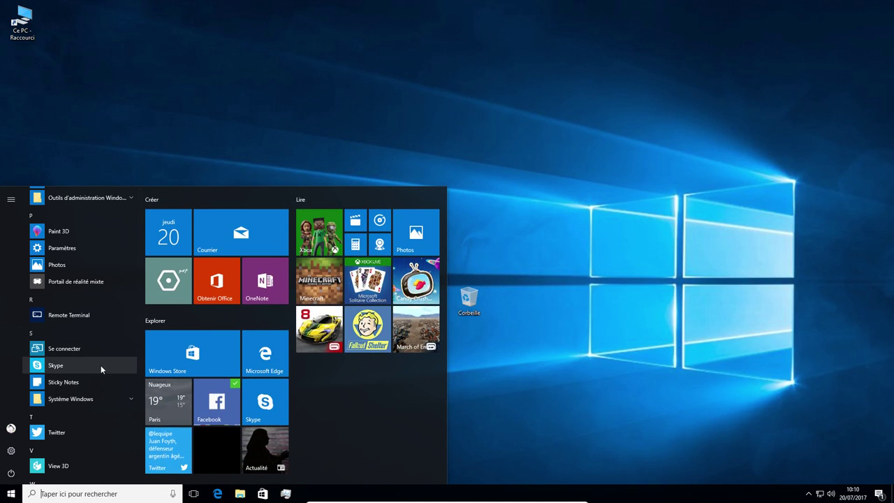
left_click(91, 324)
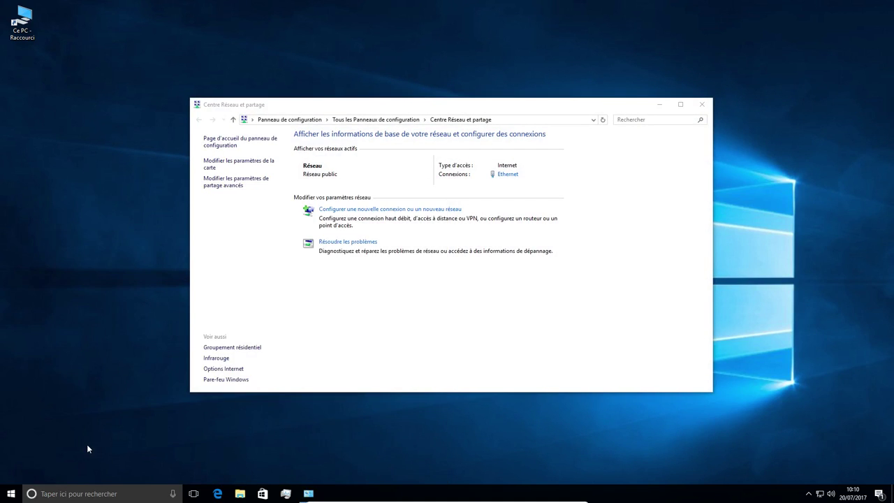
left_click(11, 494)
scroll(91, 410, "down", 10)
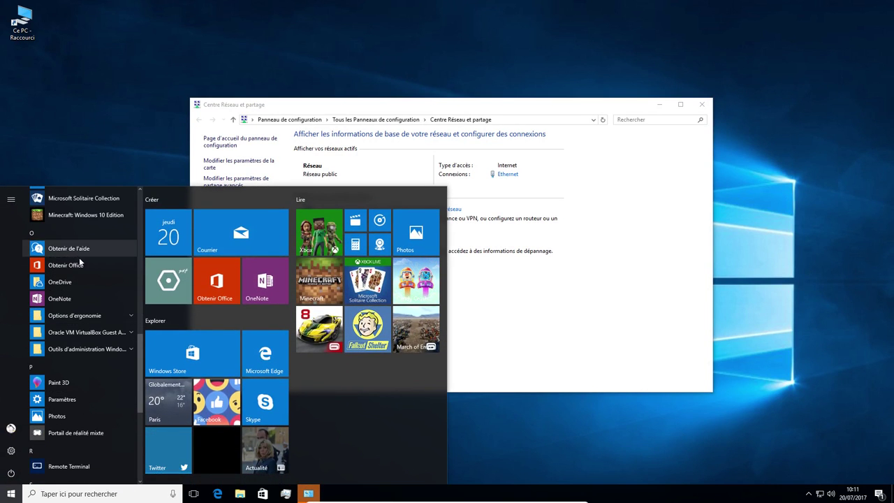
scroll(78, 328, "up", 3)
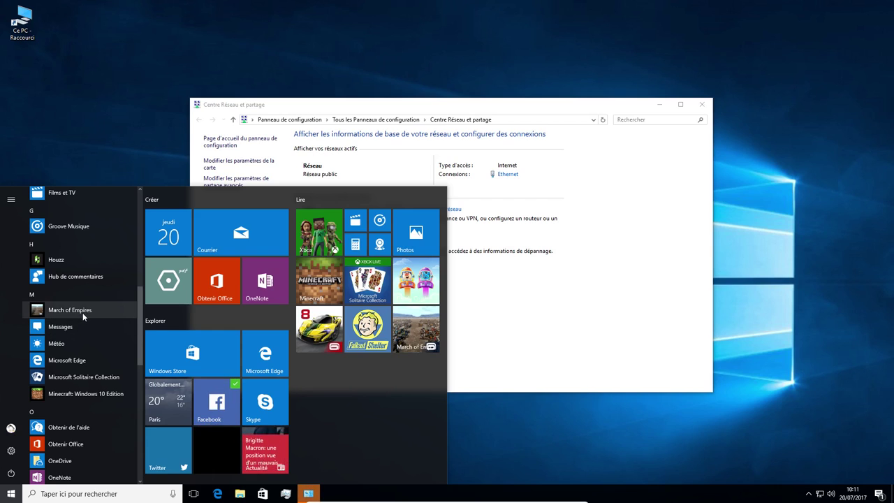
scroll(82, 312, "up", 5)
scroll(75, 372, "down", 7)
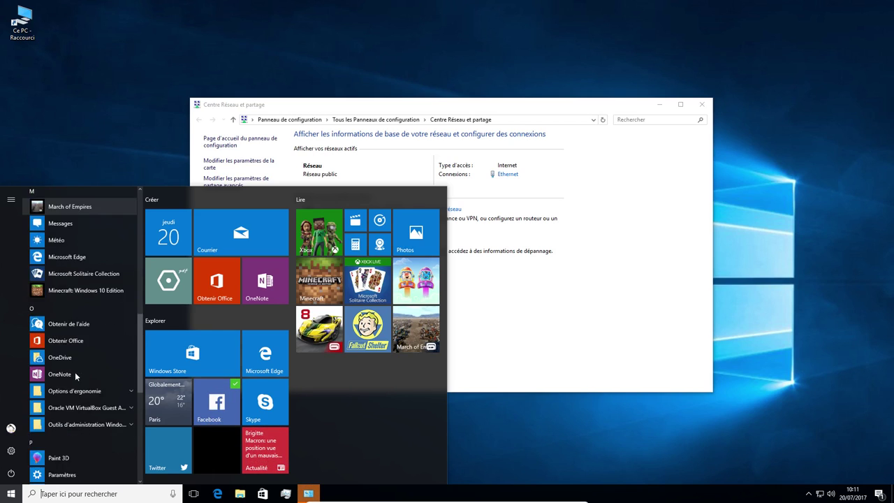
scroll(75, 372, "down", 5)
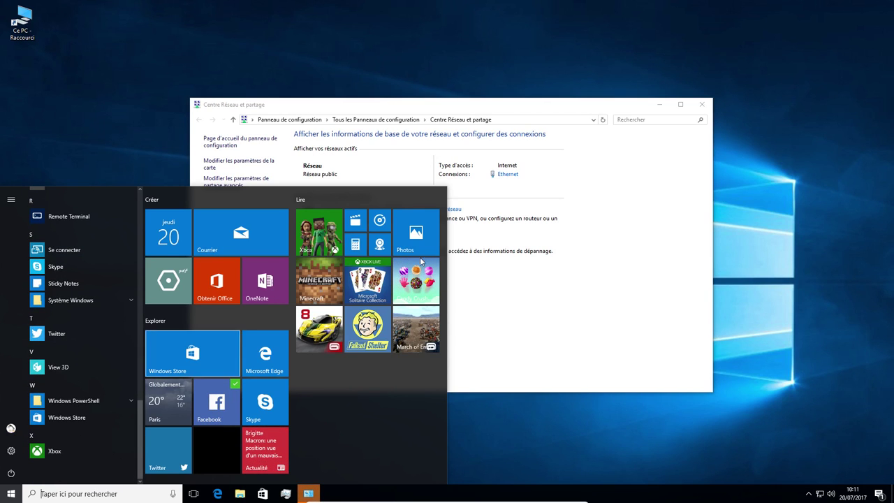
left_click(629, 259)
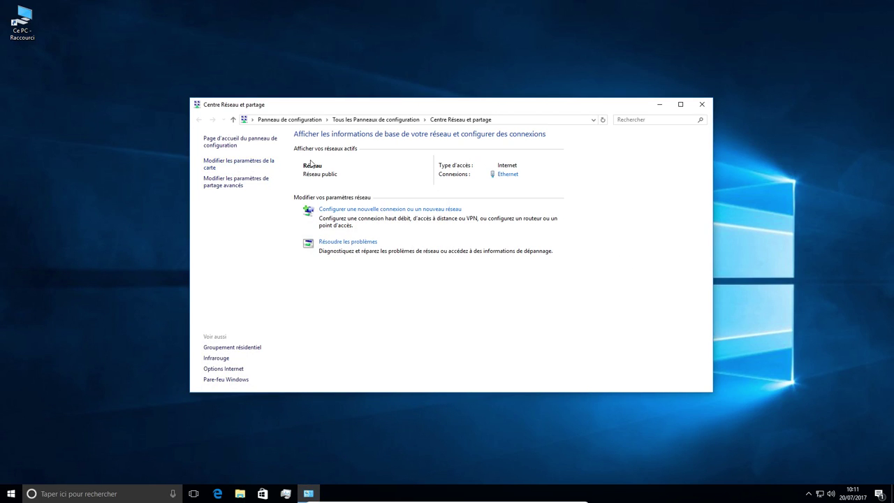
left_click(222, 164)
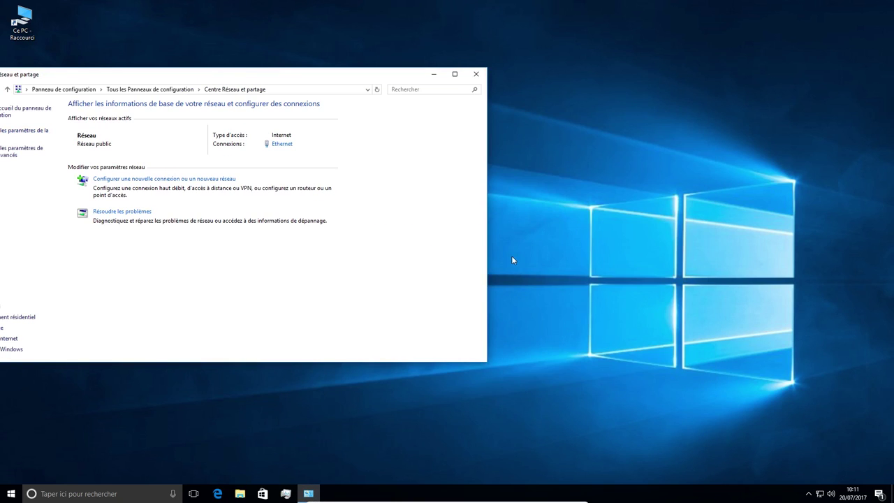
- Open the Ethernet adapter's TCP/IPv4 properties to check automatic IP and DNS addressing
left_click(267, 181)
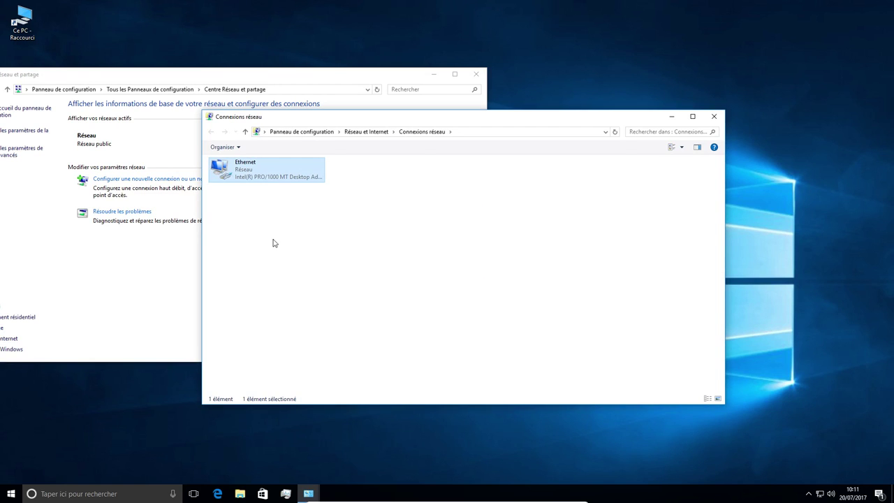
right_click(265, 174)
left_click(276, 265)
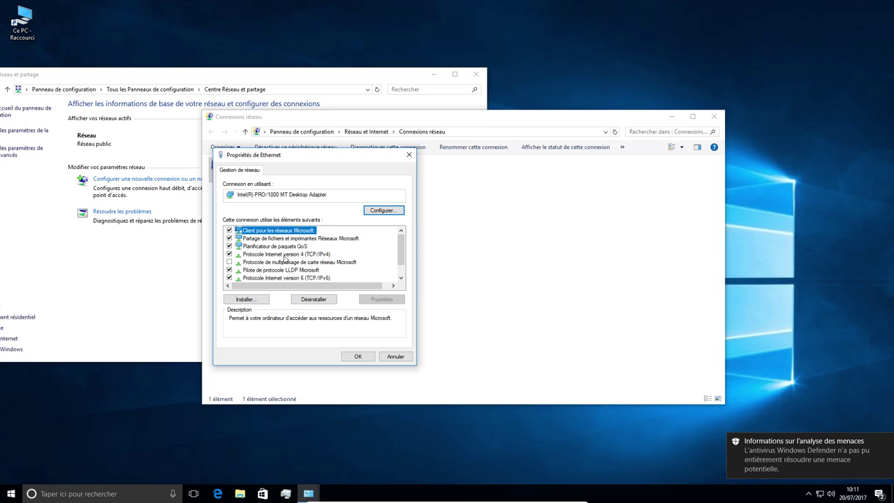
left_click(284, 254)
double_click(284, 254)
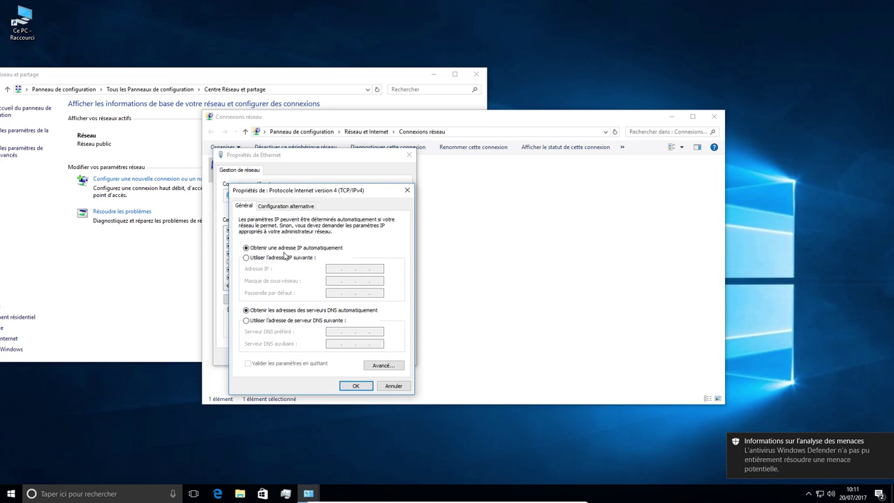
- Close the TCP/IPv4, Ethernet properties, Connexions réseau and Network and Sharing Center windows
left_click(408, 190)
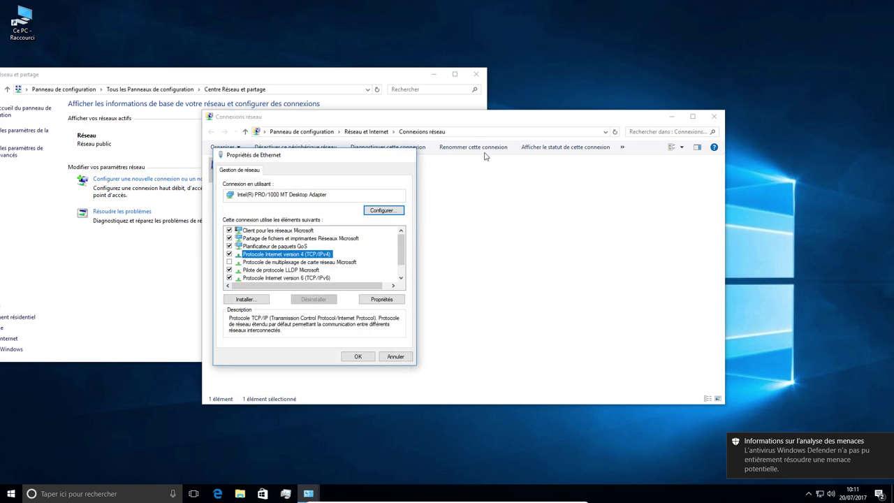
left_click(410, 154)
left_click(714, 116)
left_click(476, 72)
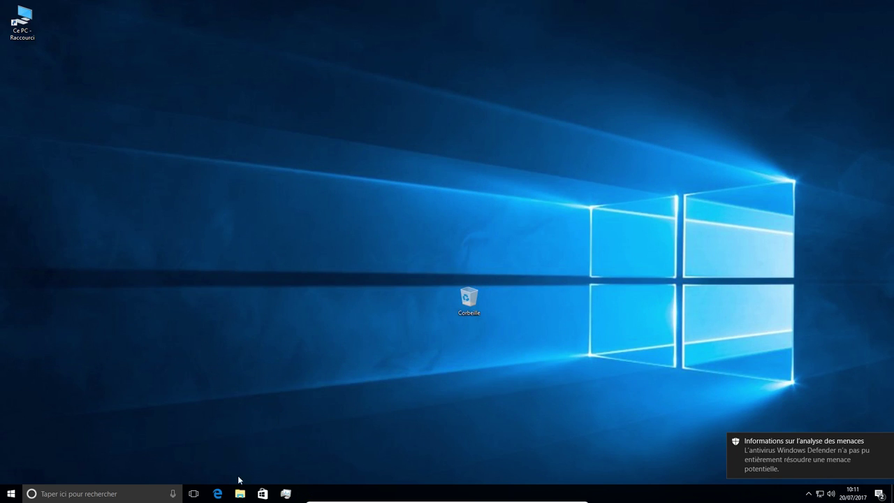
- Launch Edge on youtube.com and search vivaldi in a second tab
left_click(217, 494)
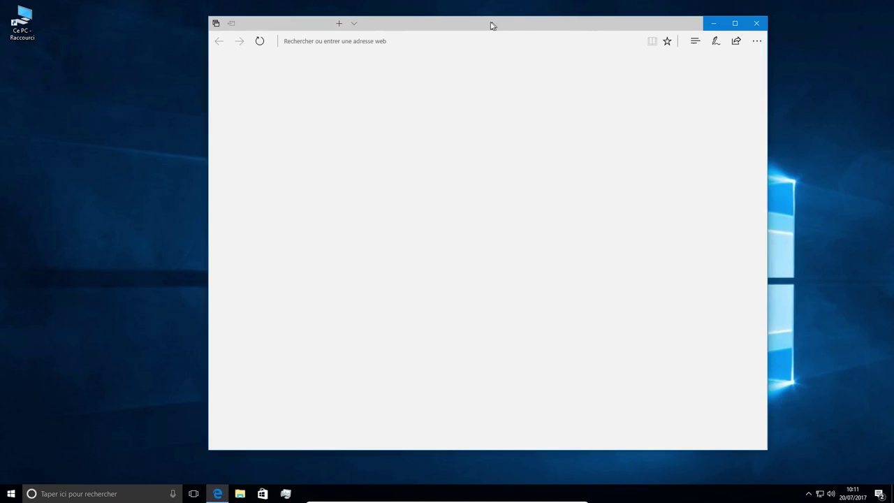
left_click(397, 40)
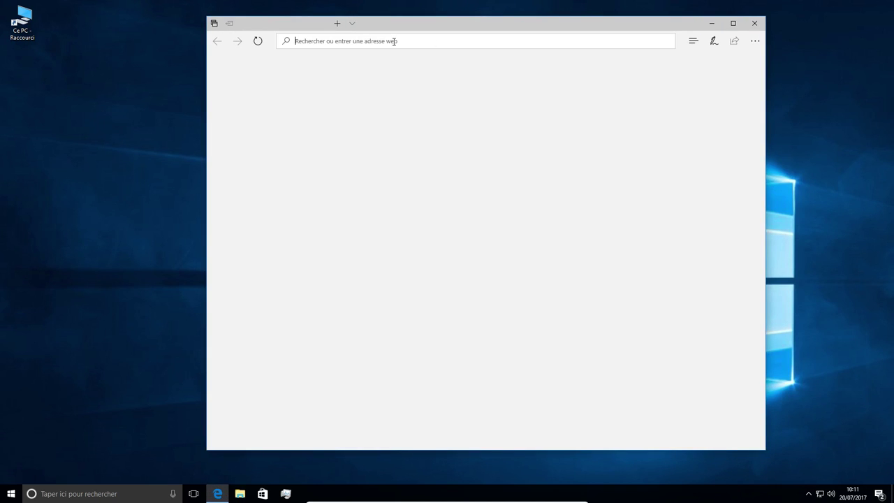
type("your")
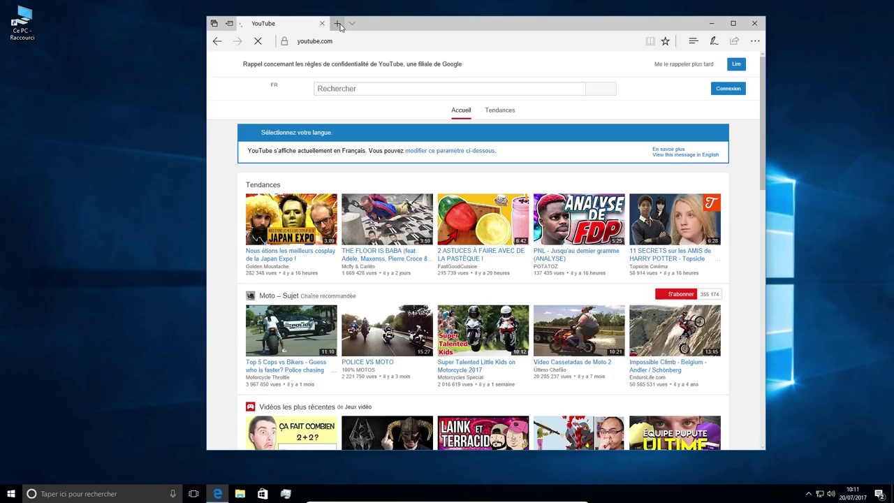
left_click(337, 24)
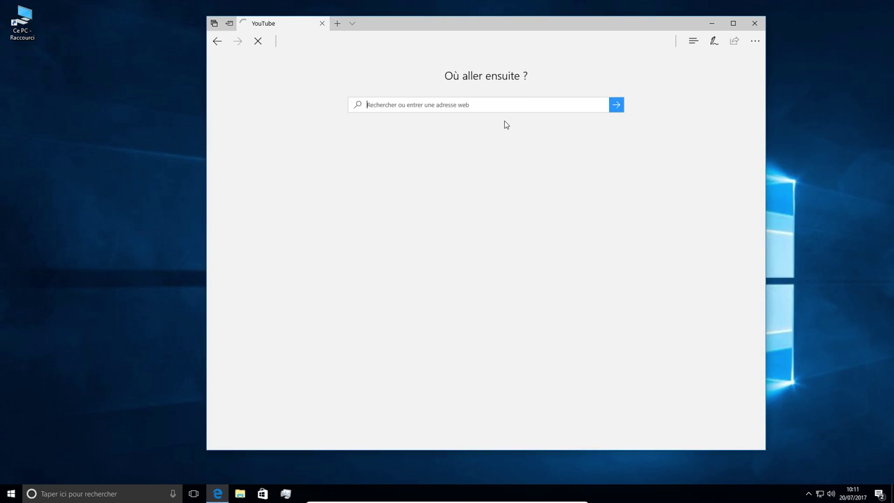
type("viv")
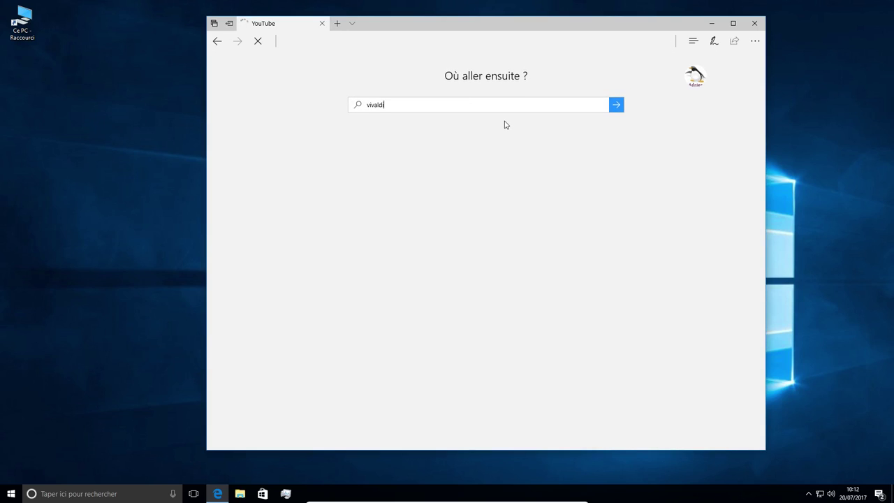
type("aldi")
key("ctrl+t")
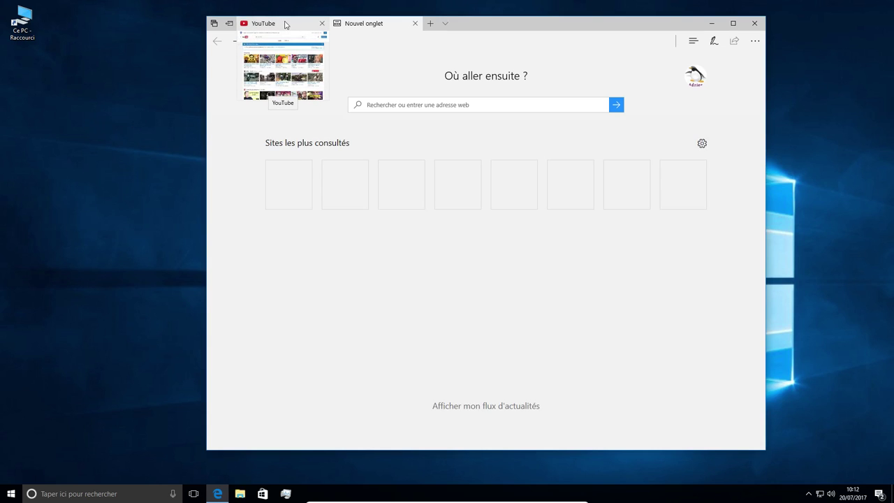
- Search YouTube for linuxtricks and open the ReplayGain video
left_click(284, 25)
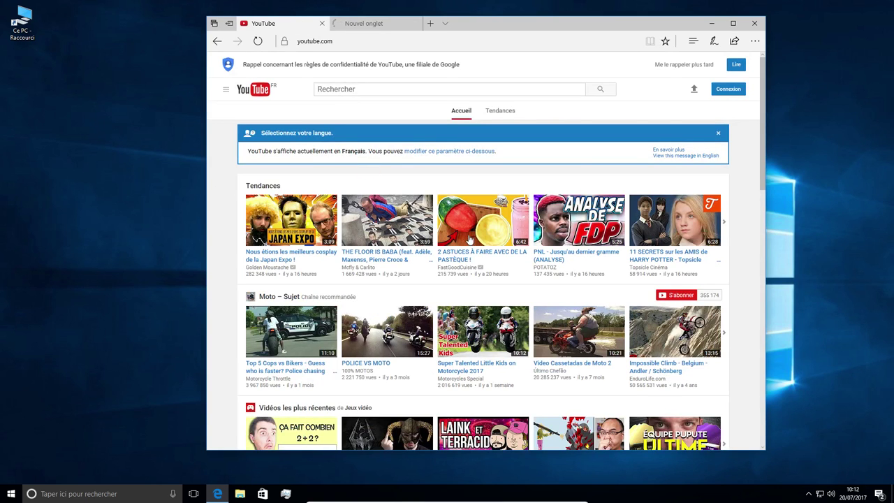
left_click(366, 363)
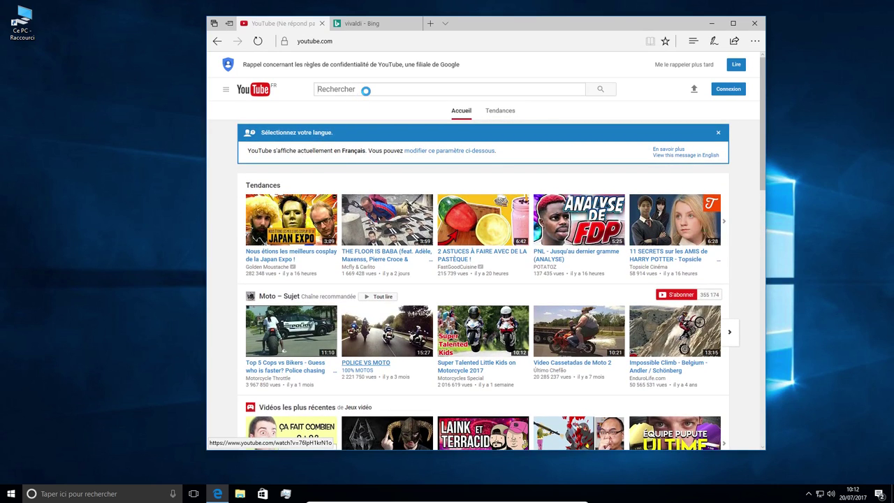
type("linuxtricks")
key("Return")
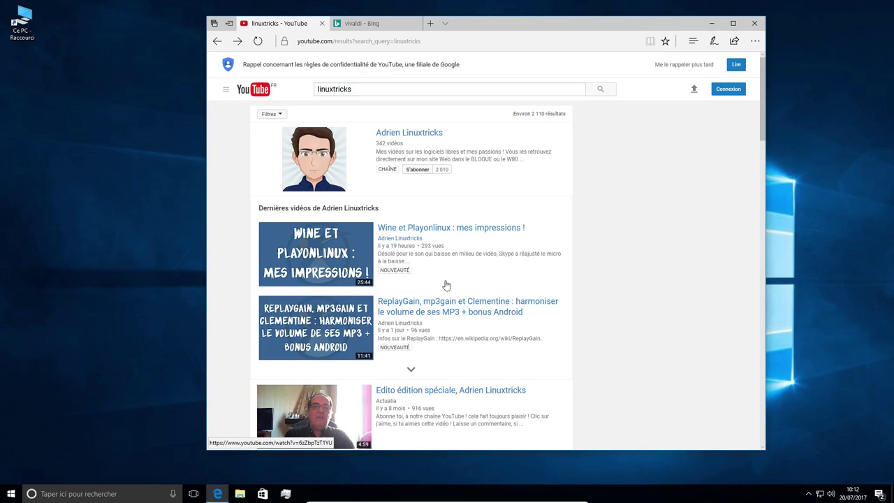
left_click(439, 310)
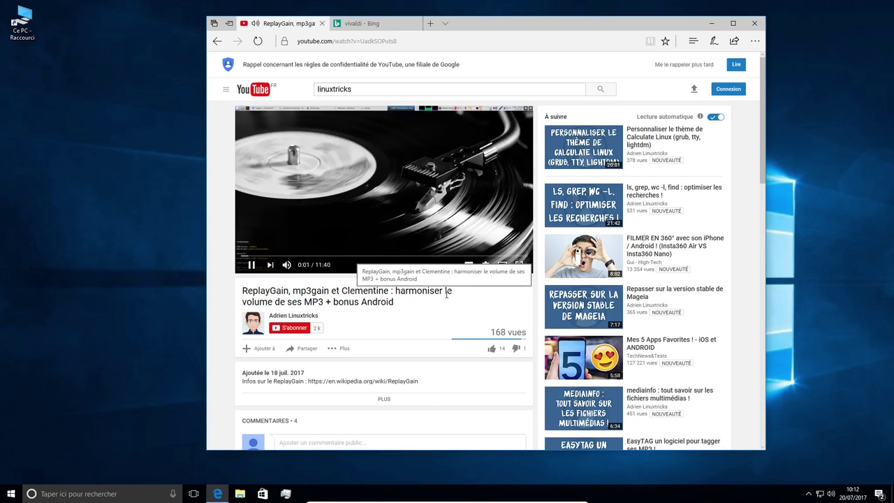
- Pause the ReplayGain video and drag the YouTube tab out into its own window
right_click(373, 199)
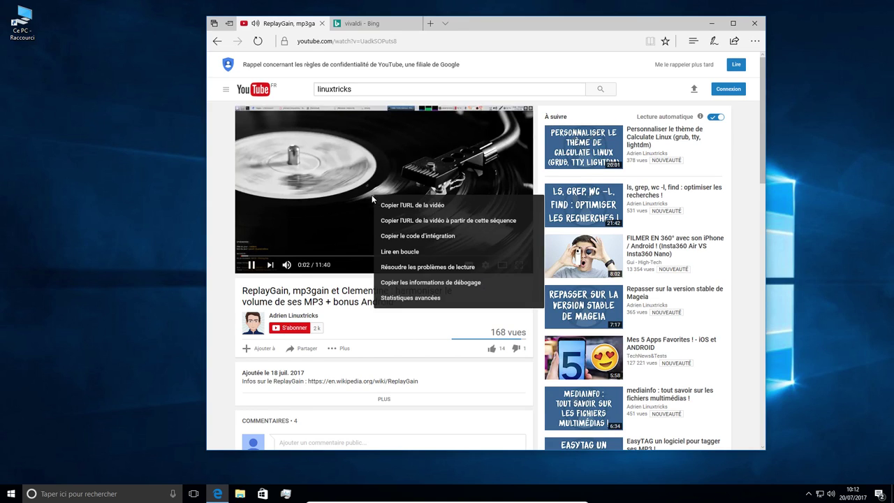
left_click(304, 261)
left_click(414, 172)
right_click(413, 172)
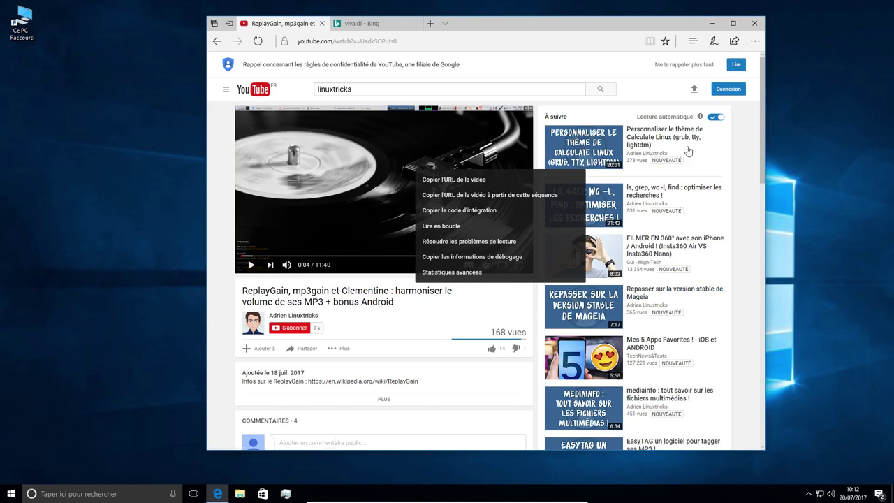
left_click(320, 27)
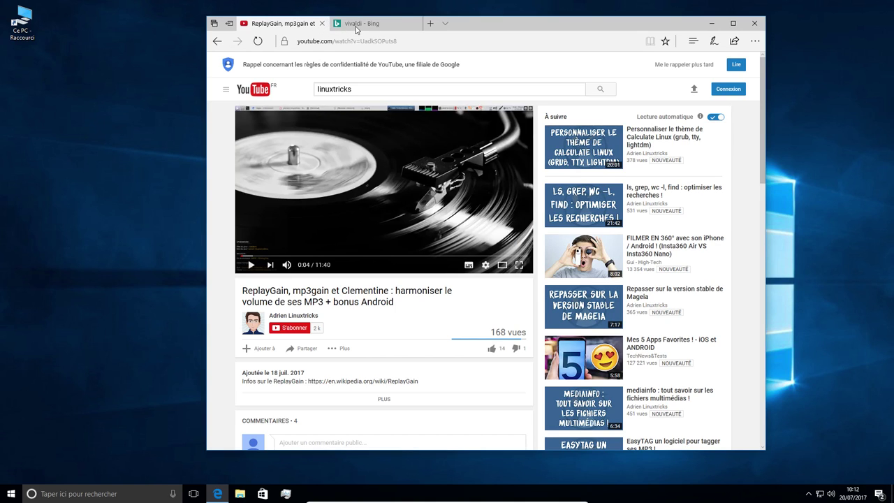
left_click_drag(356, 29, 340, 28)
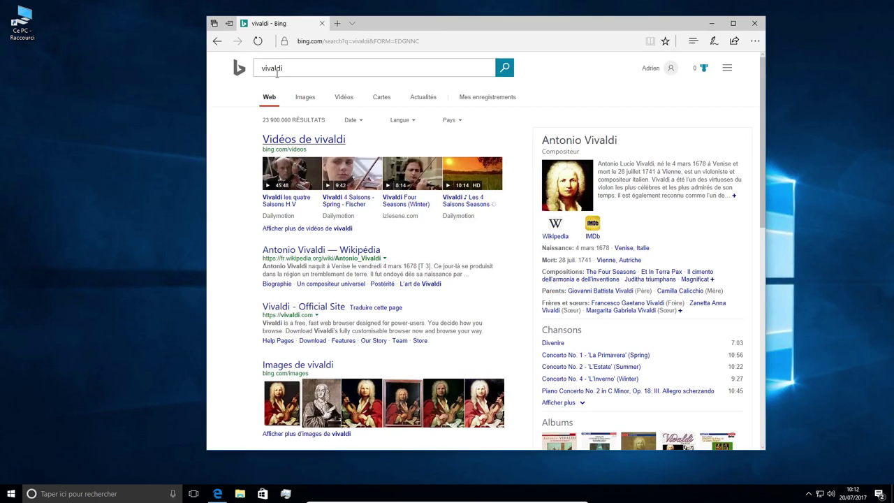
- Minimize YouTube, open Vivaldi's official site from Bing, and download Vivaldi.1.10.867.48.exe
left_click(730, 38)
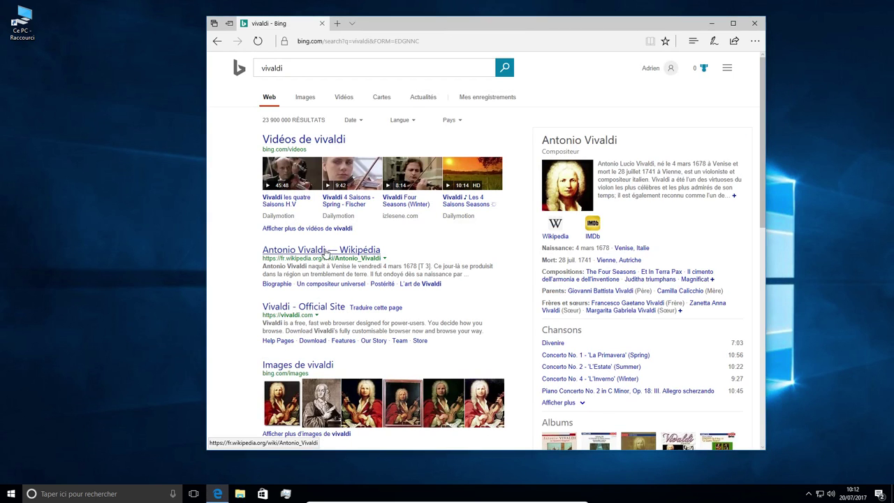
left_click(295, 311)
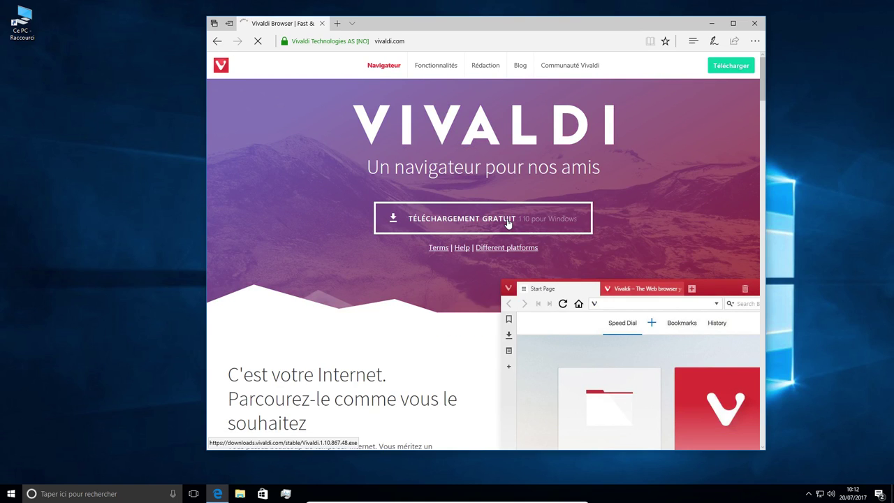
scroll(508, 223, "down", 2)
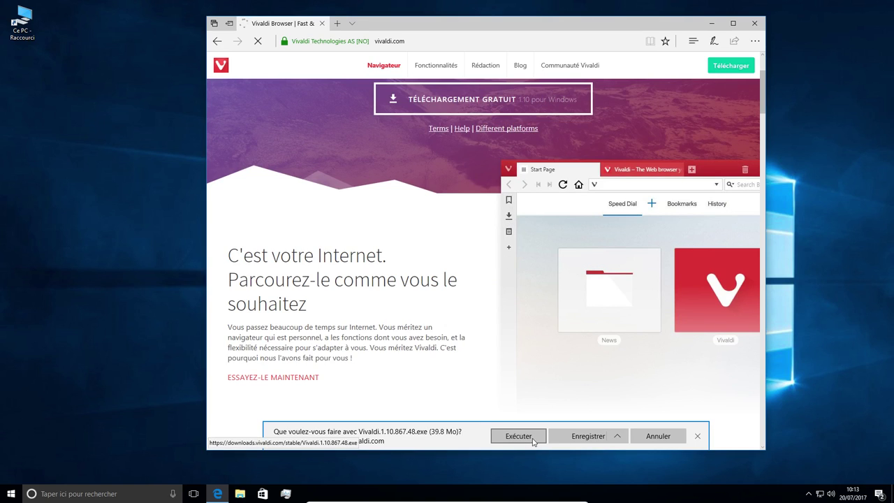
left_click(581, 438)
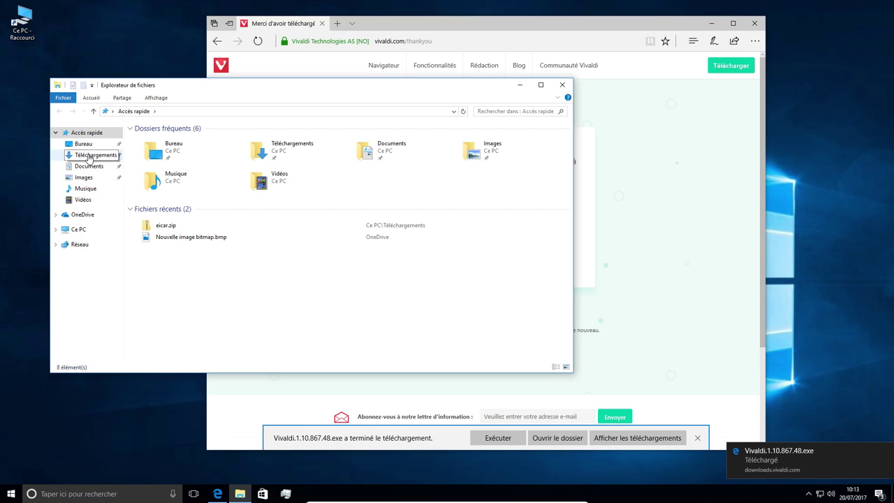
- Run Vivaldi.1.10.867.48.exe from Téléchargements, then close Edge and File Explorer
left_click(89, 155)
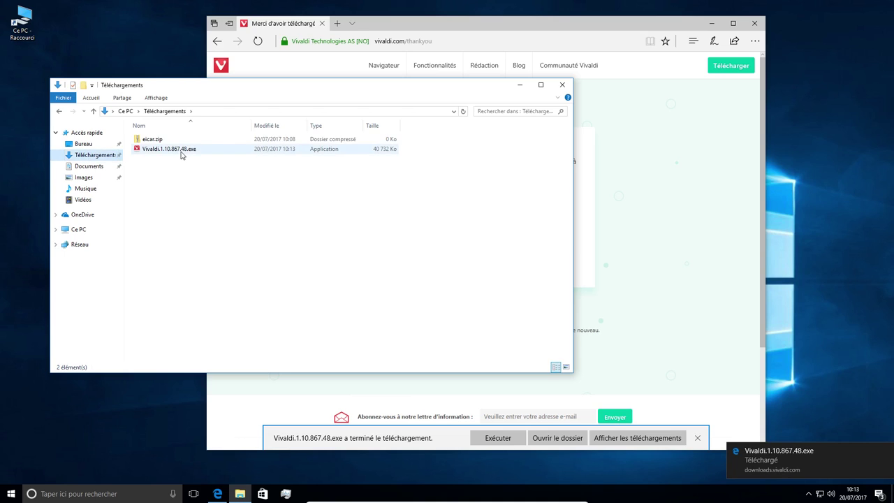
double_click(180, 151)
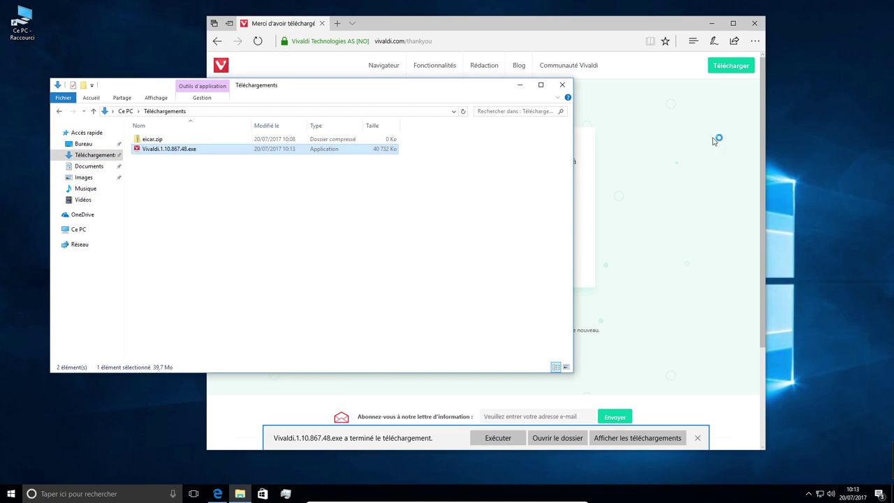
left_click(755, 24)
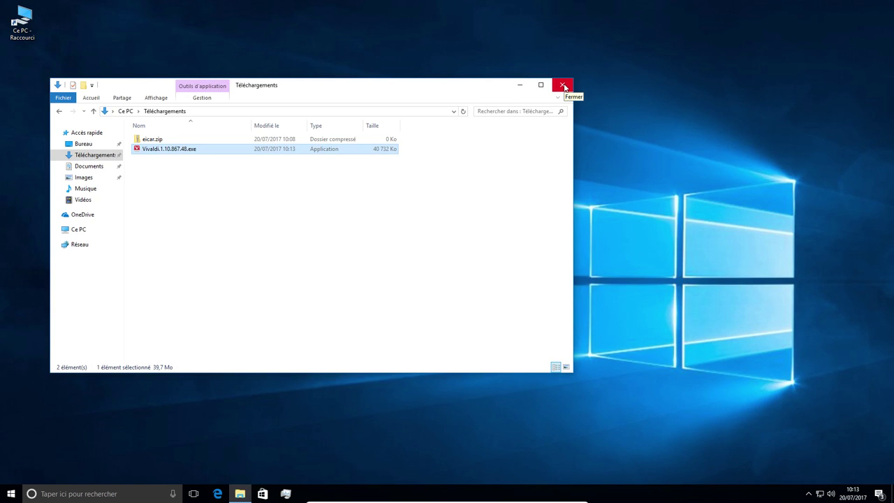
left_click(563, 87)
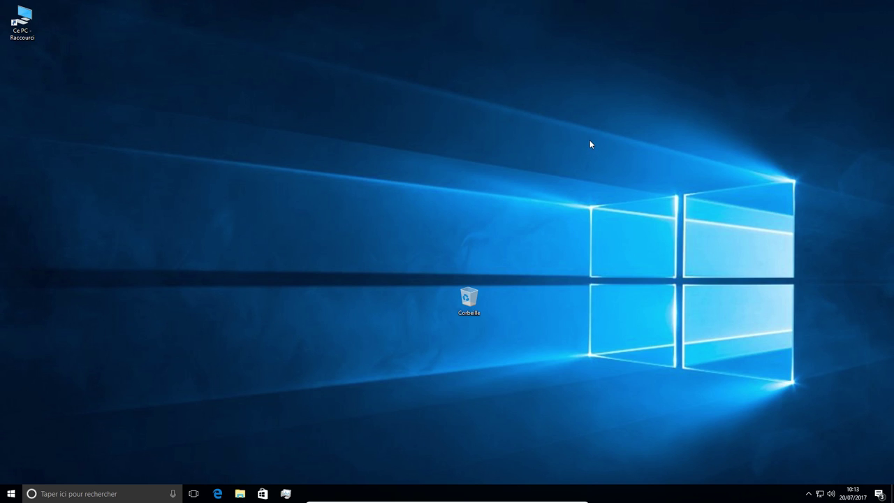
- With Task Manager open, show the advanced options and accept and install Vivaldi
key("ctrl+shift+Escape")
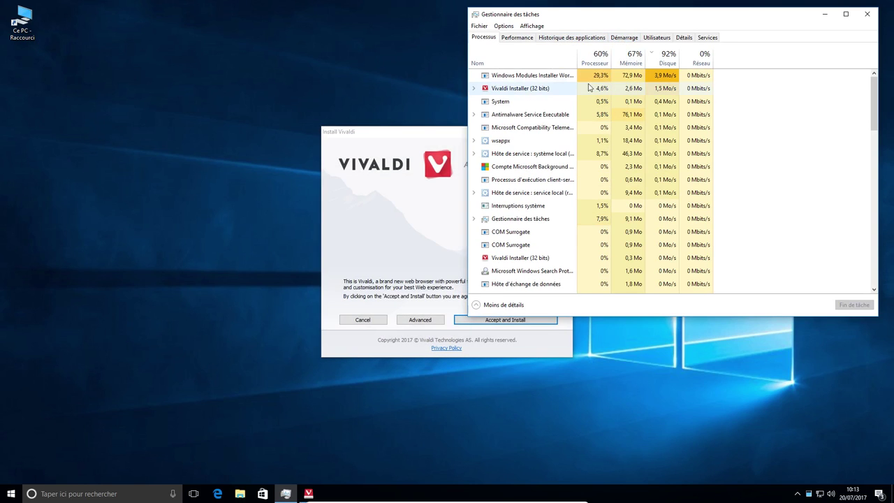
left_click_drag(398, 132, 244, 127)
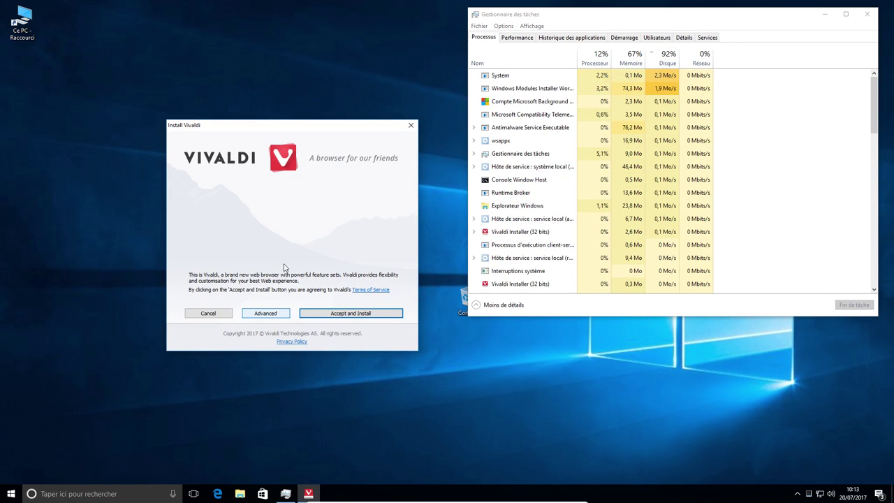
left_click(277, 314)
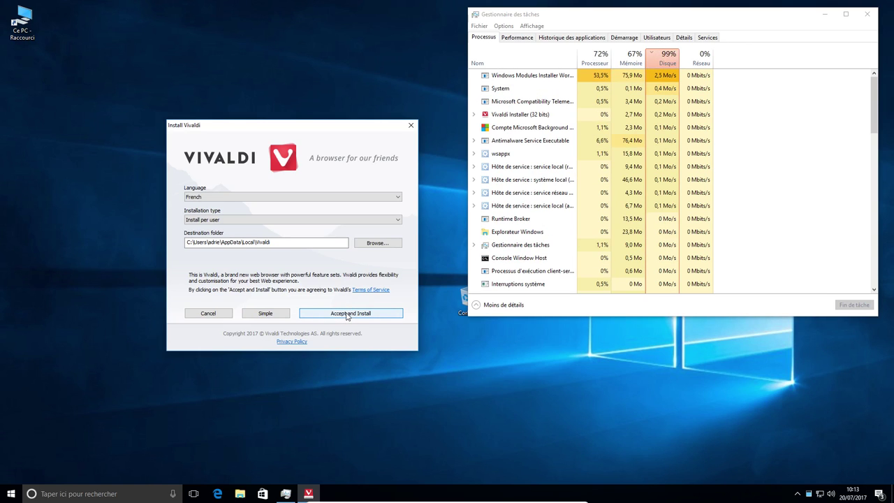
left_click(347, 314)
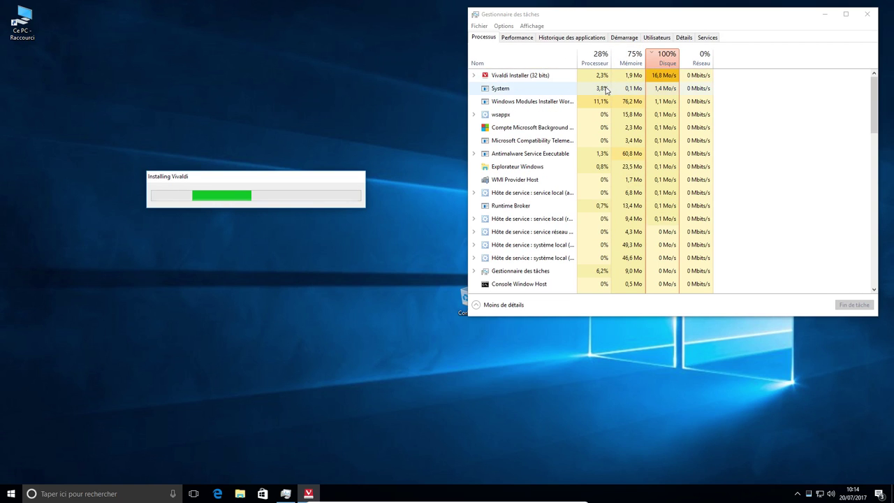
- Expand the Vivaldi Installer process in Task Manager, then close Task Manager
left_click(537, 79)
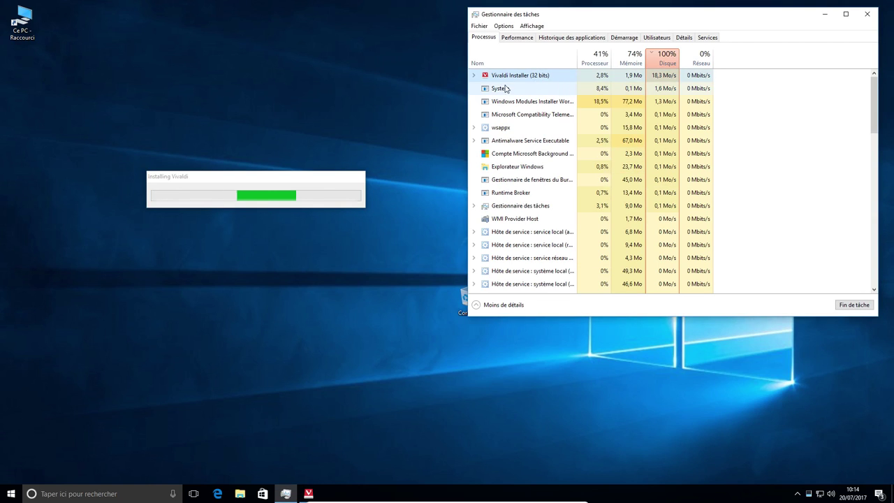
key("Right")
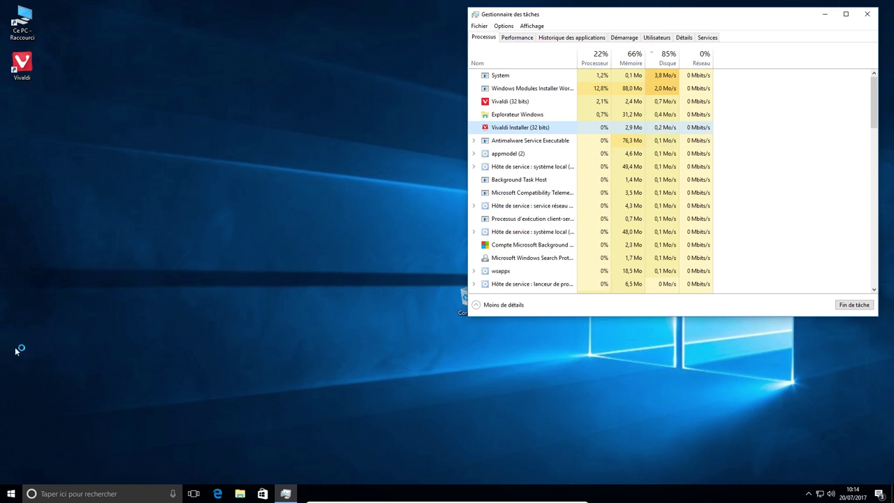
left_click(866, 13)
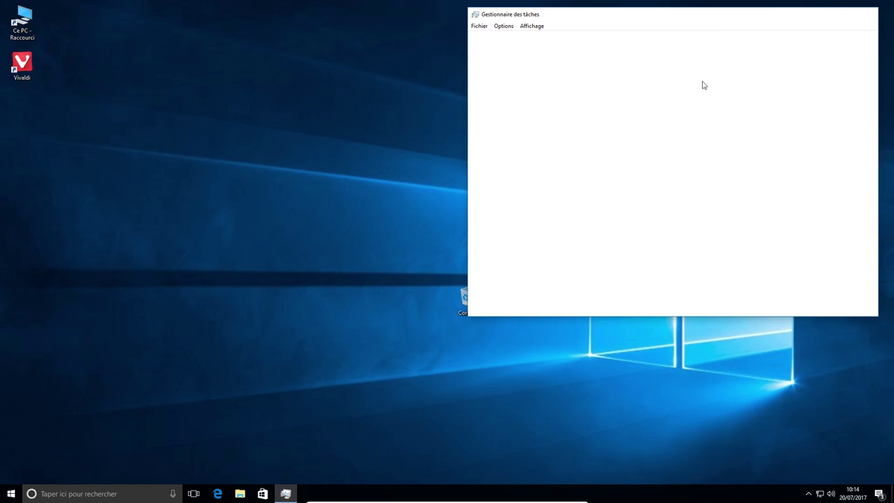
- Review the 1920 × 1080 display settings, close them, and launch Vivaldi from its desktop shortcut
right_click(357, 166)
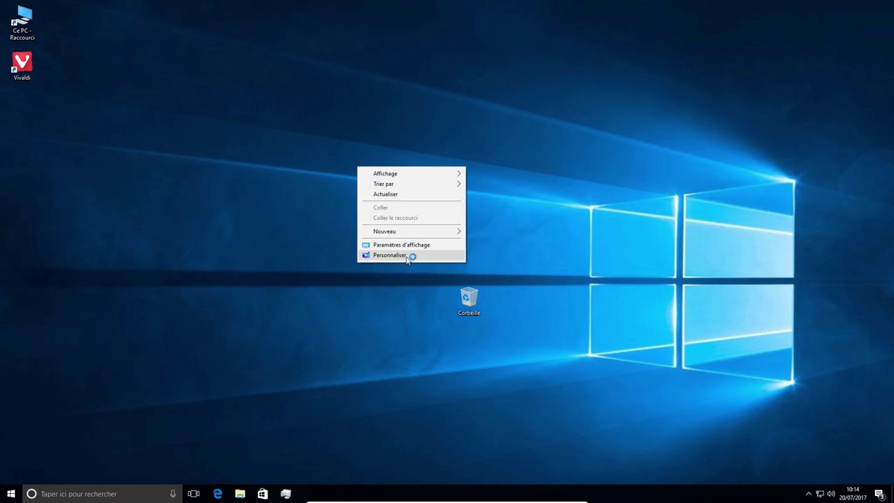
left_click(410, 245)
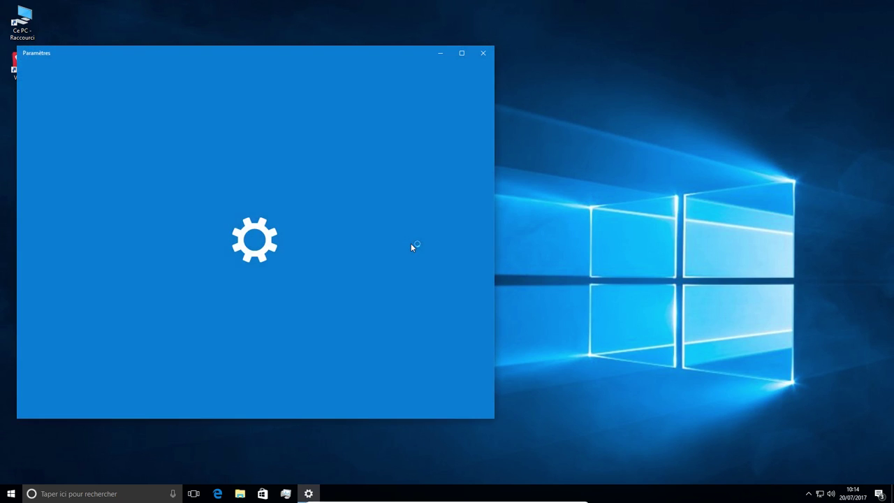
left_click_drag(316, 56, 684, 40)
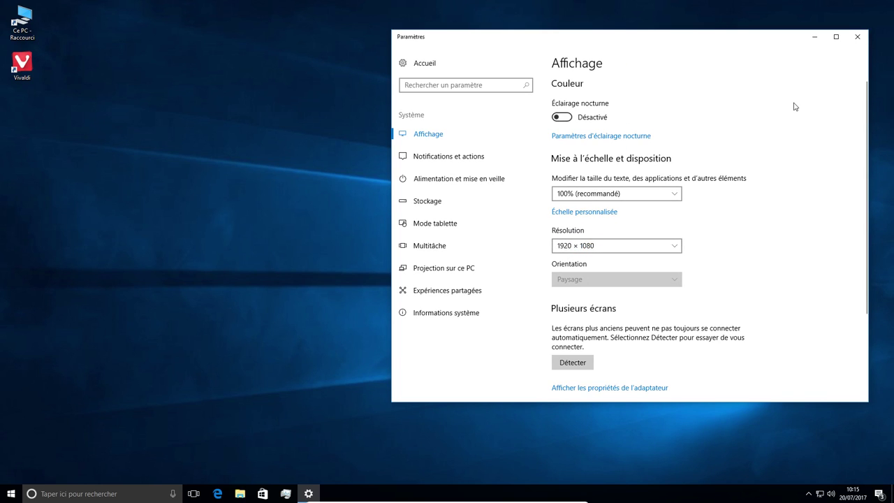
left_click(857, 39)
double_click(22, 65)
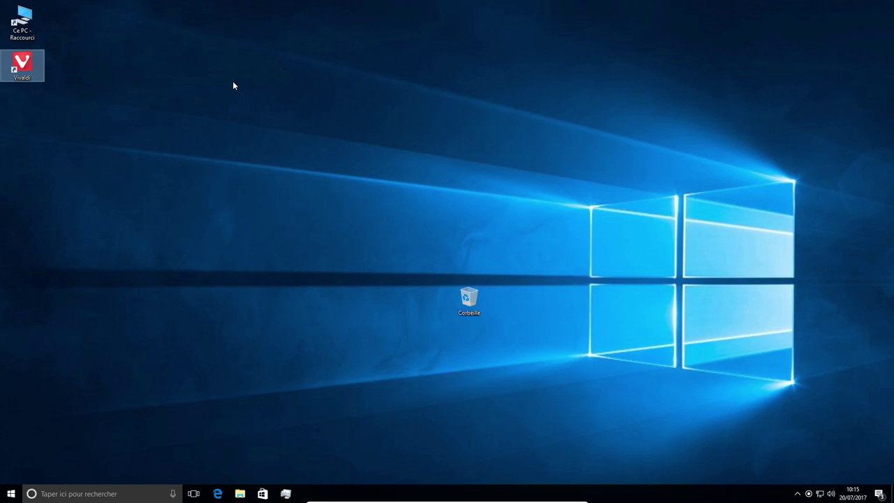
left_click(116, 494)
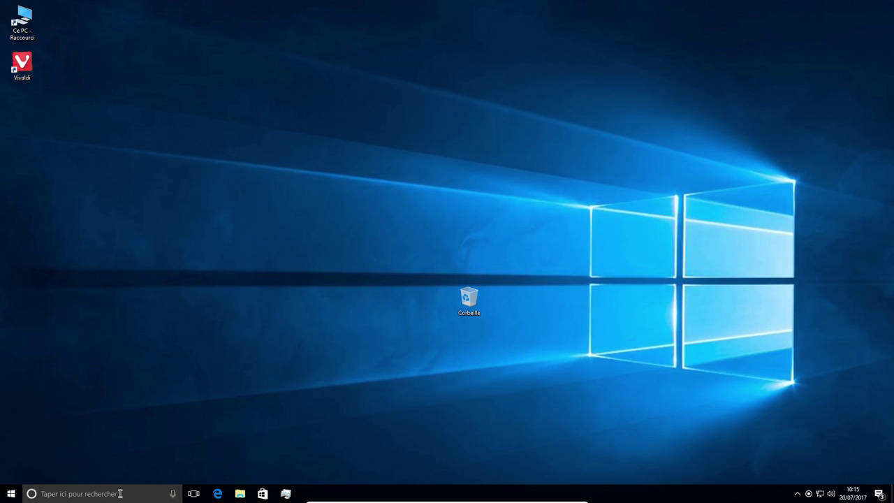
- Try Cortana voice search, close Vivaldi, and minimize the VM back to VirtualBox manager
left_click(174, 494)
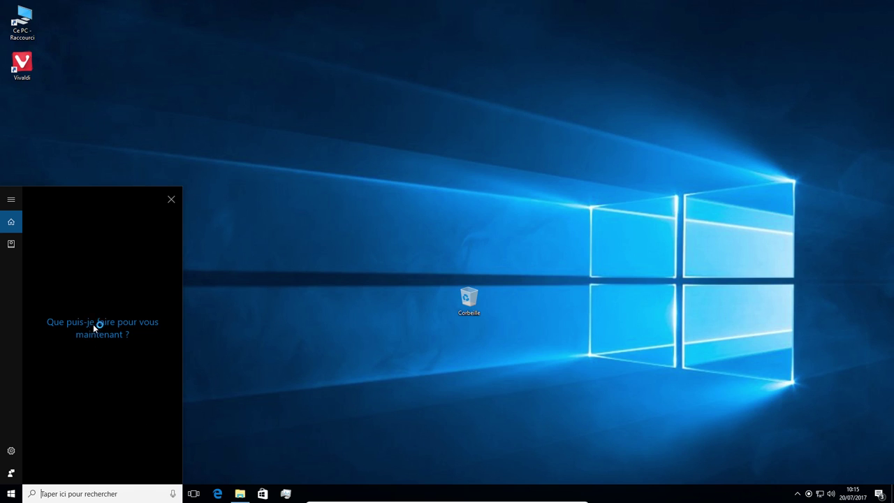
left_click(174, 494)
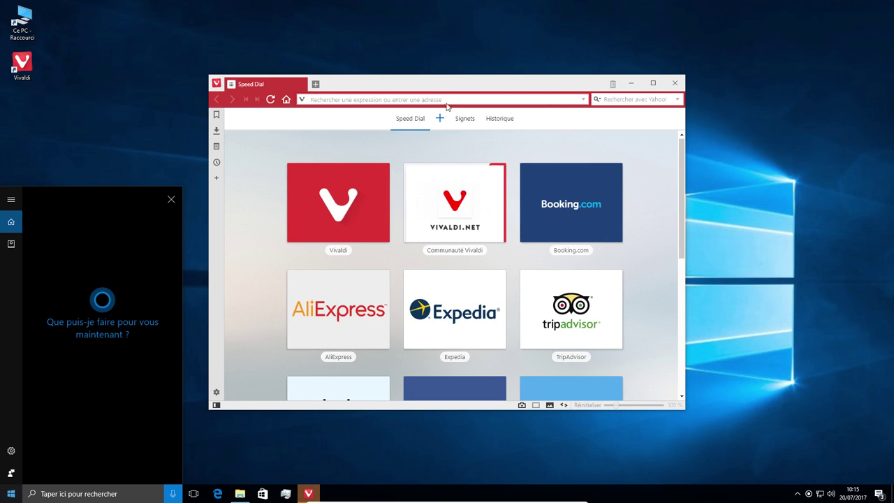
left_click(674, 85)
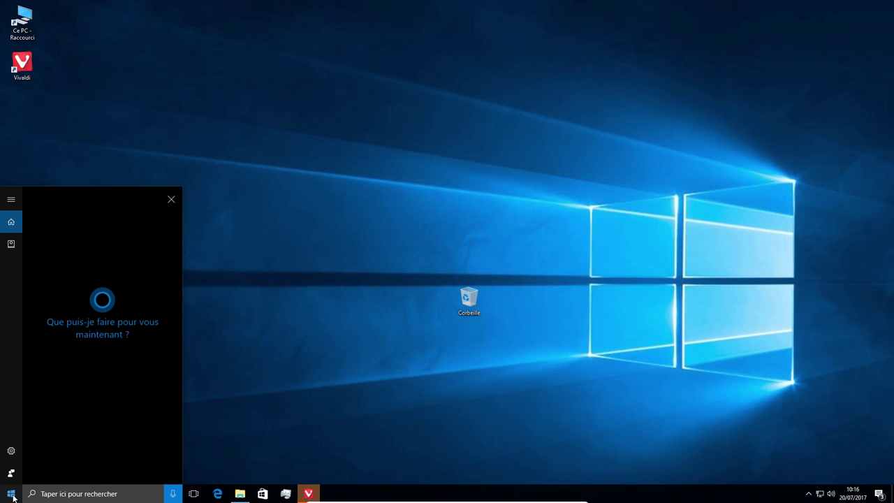
mouse_move(573, 502)
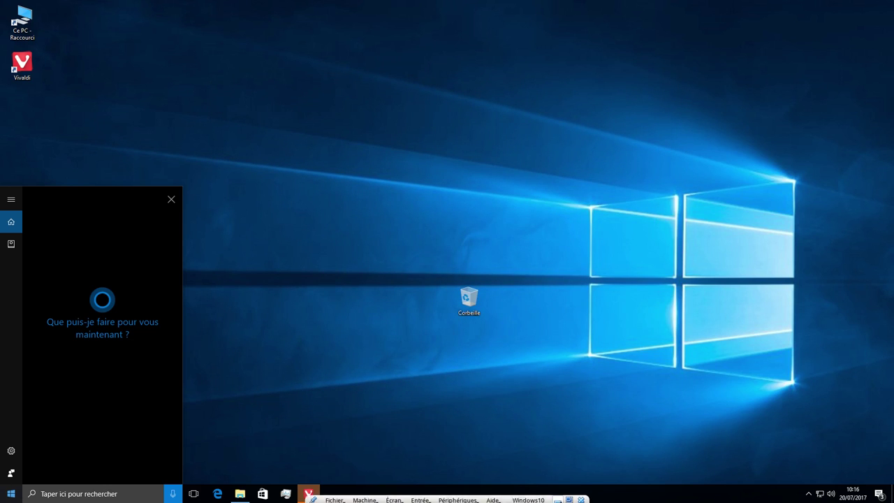
left_click(558, 497)
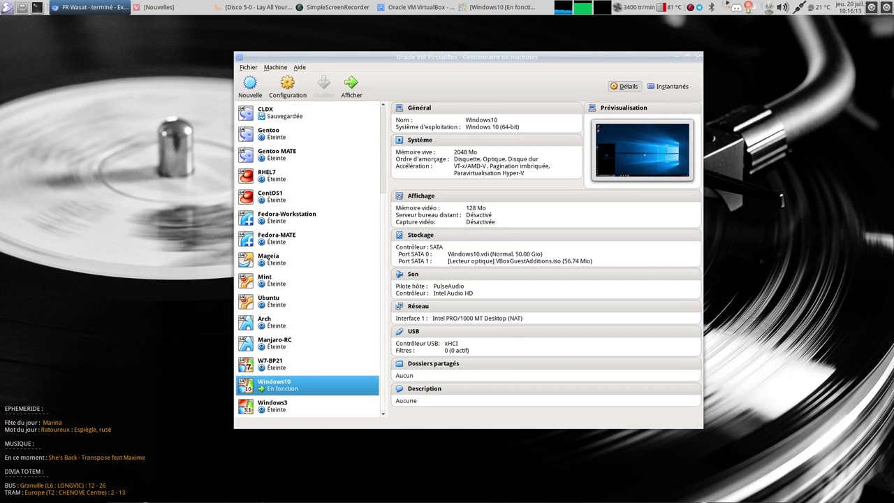